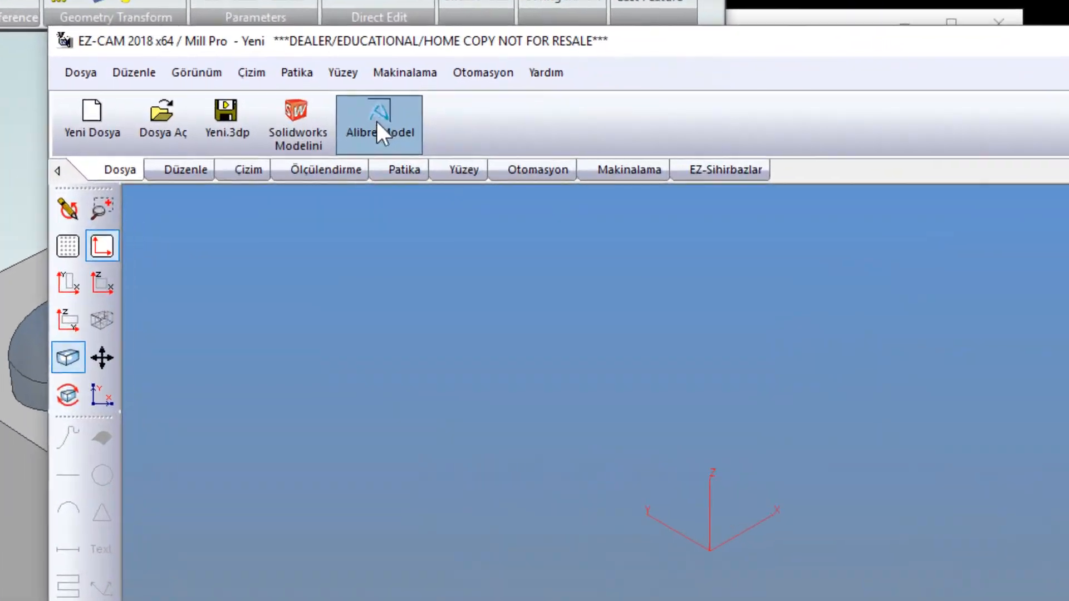
# Load the Alibre model, import the Mold Cavity model from SOLIDWORKS, and maximize the EZ-CAM window
pyautogui.click(378, 123)
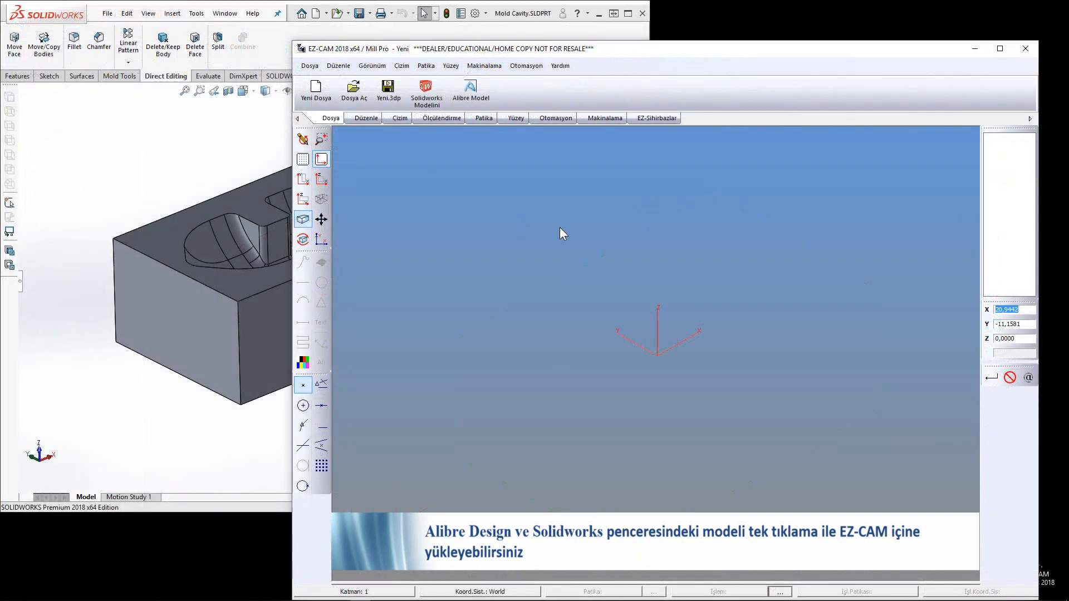
pyautogui.click(433, 96)
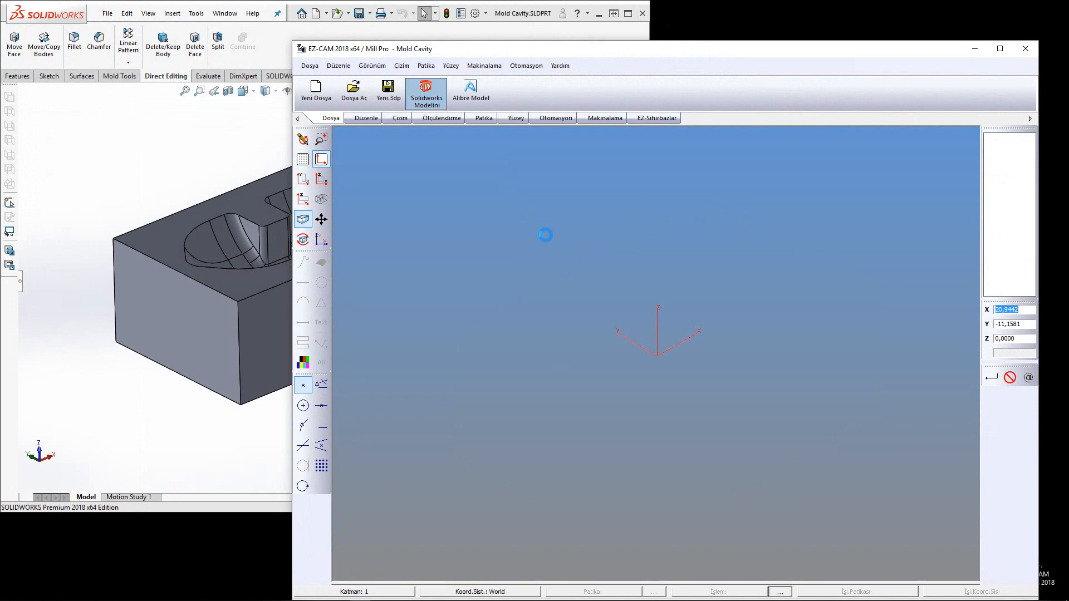
pyautogui.click(1000, 48)
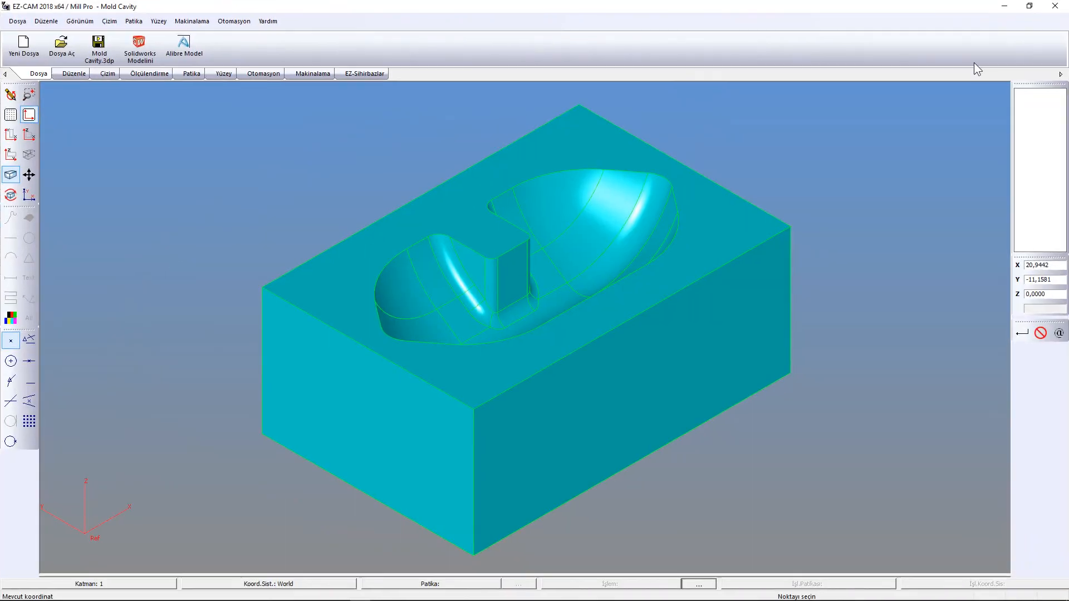
# Define a rectangular block stock (Dikdörtgen Blok) sized automatically from the part and draw its outline around the model
pyautogui.click(312, 73)
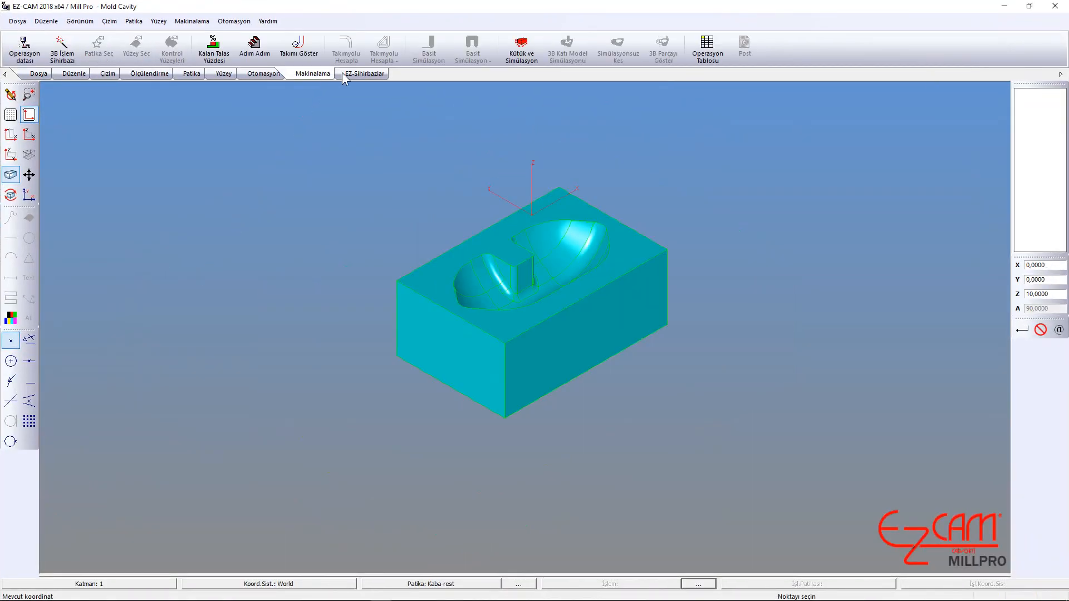
pyautogui.click(522, 49)
pyautogui.moveTo(476, 184); pyautogui.dragTo(755, 144)
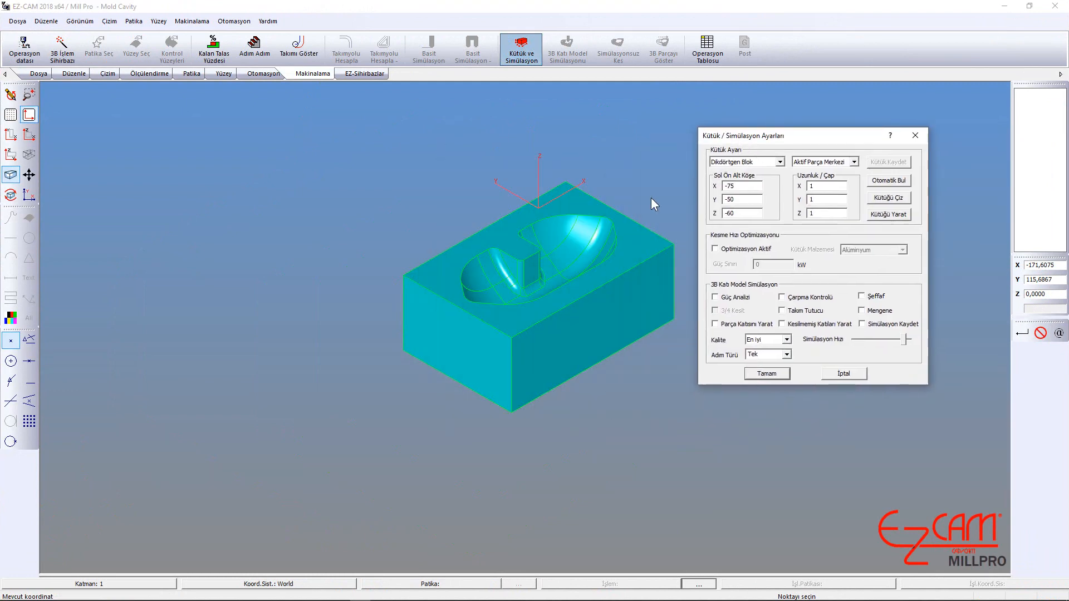
pyautogui.scroll(3, 651, 199)
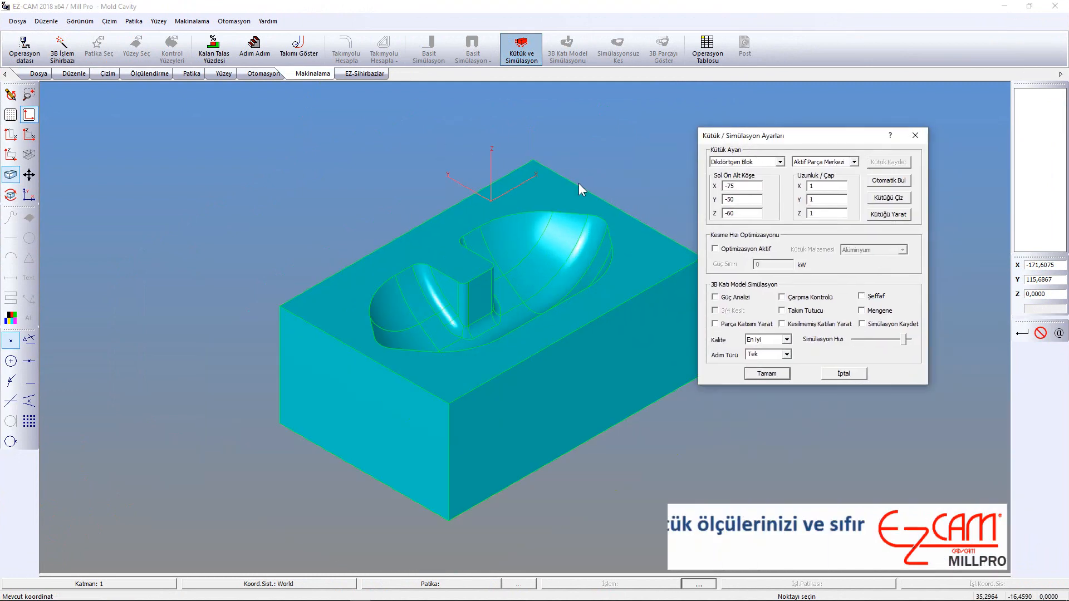
pyautogui.click(889, 181)
pyautogui.click(888, 199)
# Try placing the stock zero point at Sol Ön Köşe and at Sol Arka Köşe
pyautogui.click(854, 162)
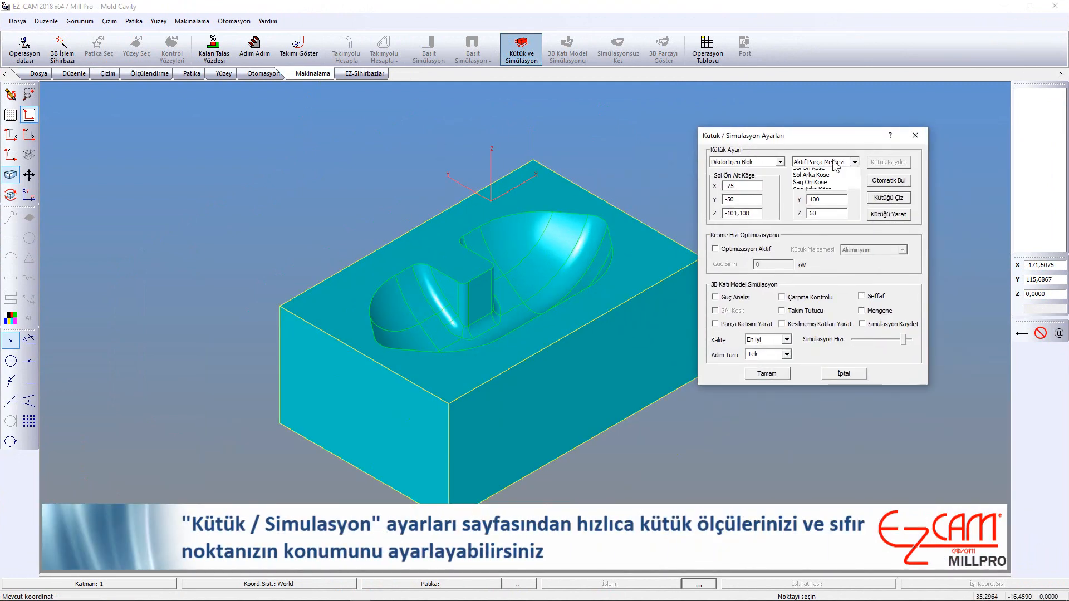
pyautogui.click(817, 196)
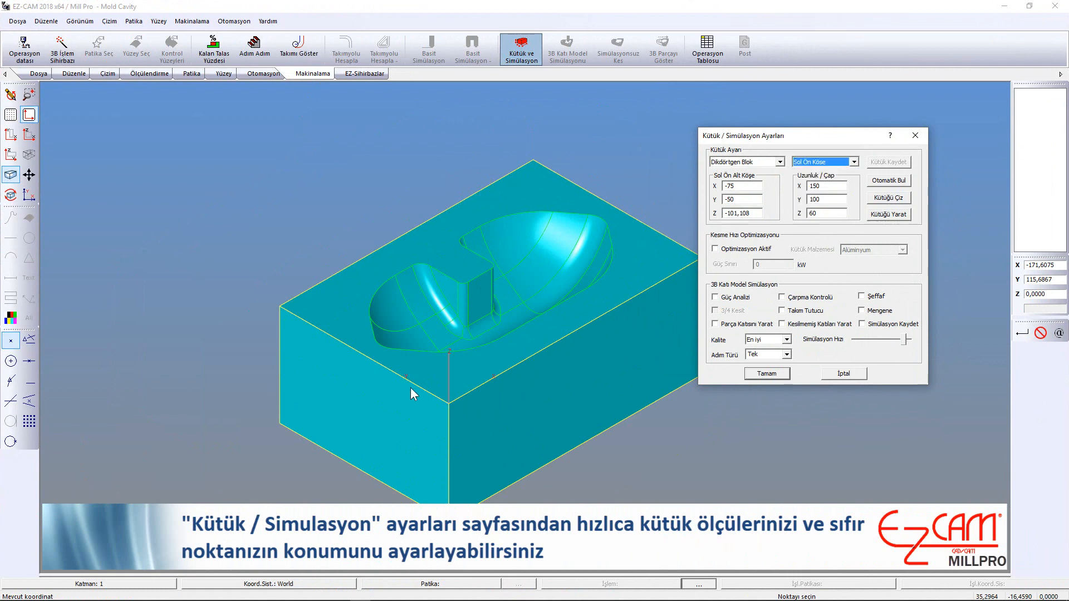
pyautogui.click(807, 162)
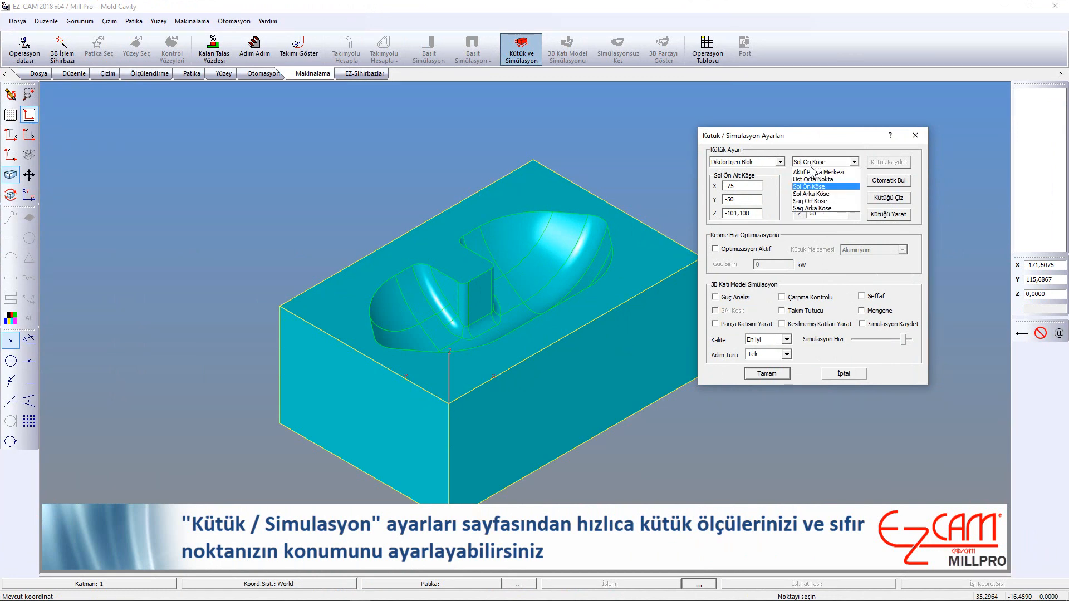
pyautogui.click(807, 200)
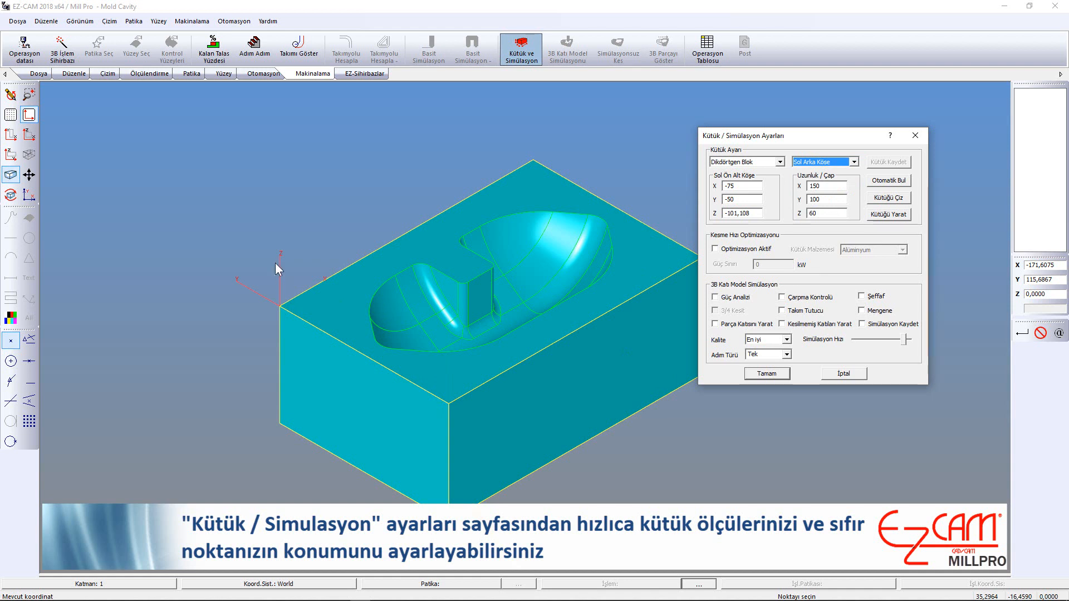
# Set the stock zero point to Üst Orta Nokta and accept the stock settings
pyautogui.click(832, 162)
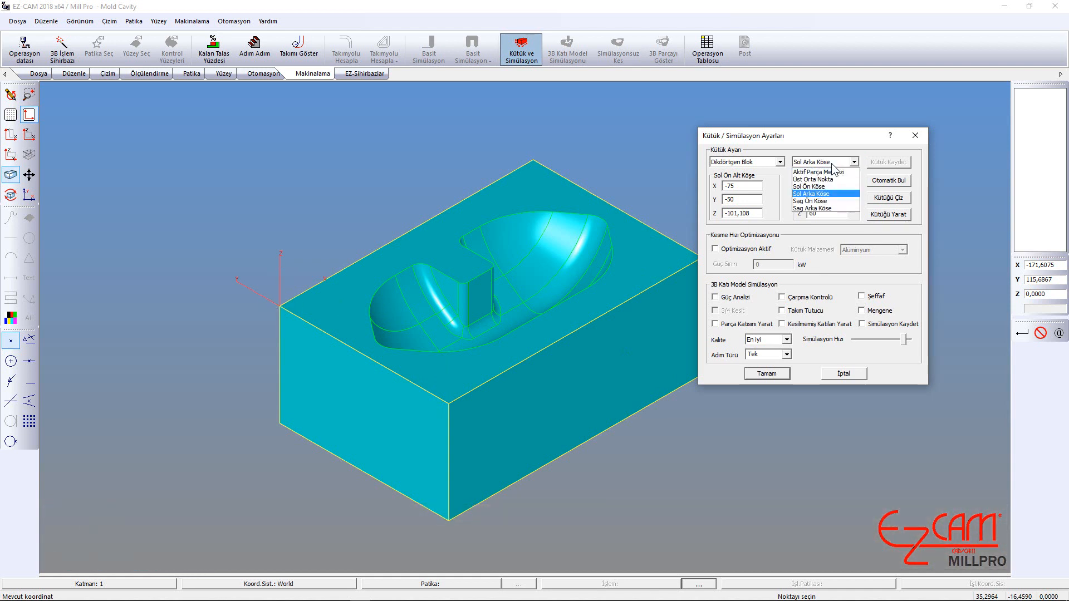
pyautogui.click(826, 179)
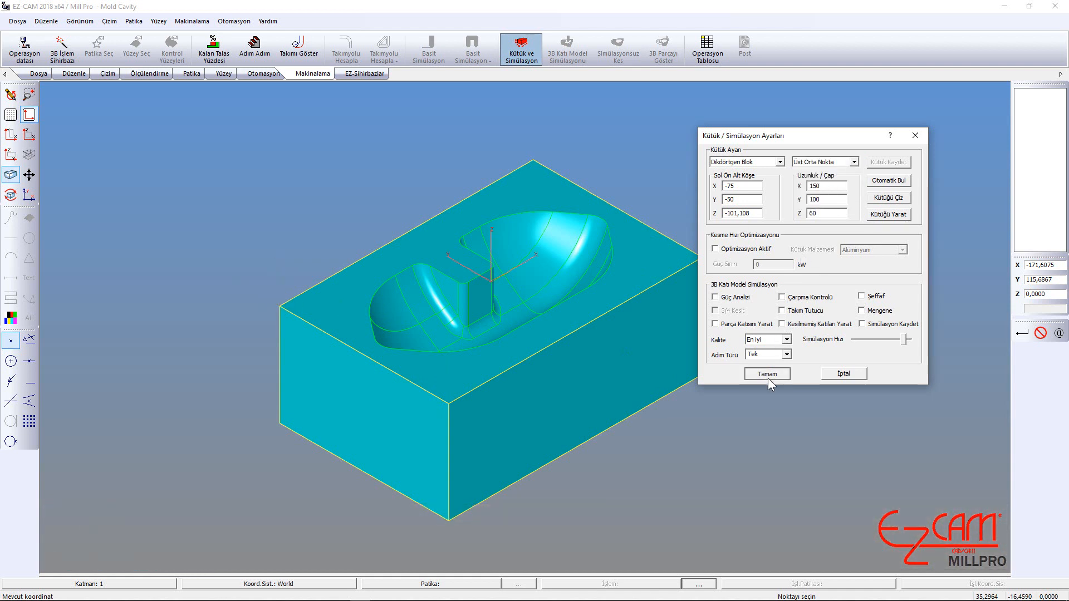
pyautogui.click(767, 376)
# Start a 3D machining operation named Kaba using the Kaba method and the Cep/Paket toolpath type
pyautogui.click(68, 47)
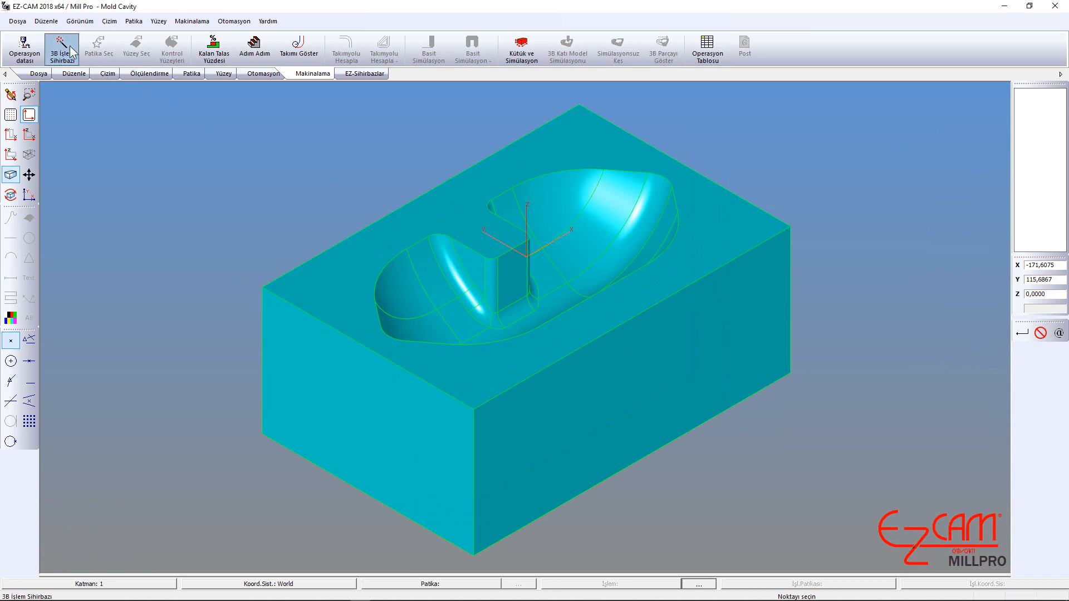
pyautogui.write('Kaba')
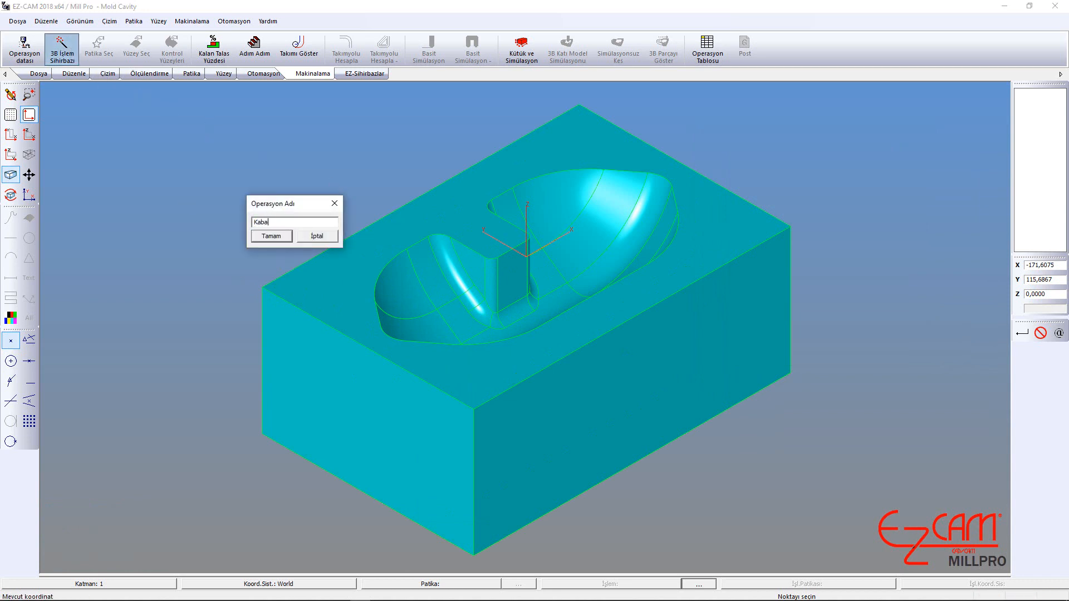
pyautogui.click(264, 240)
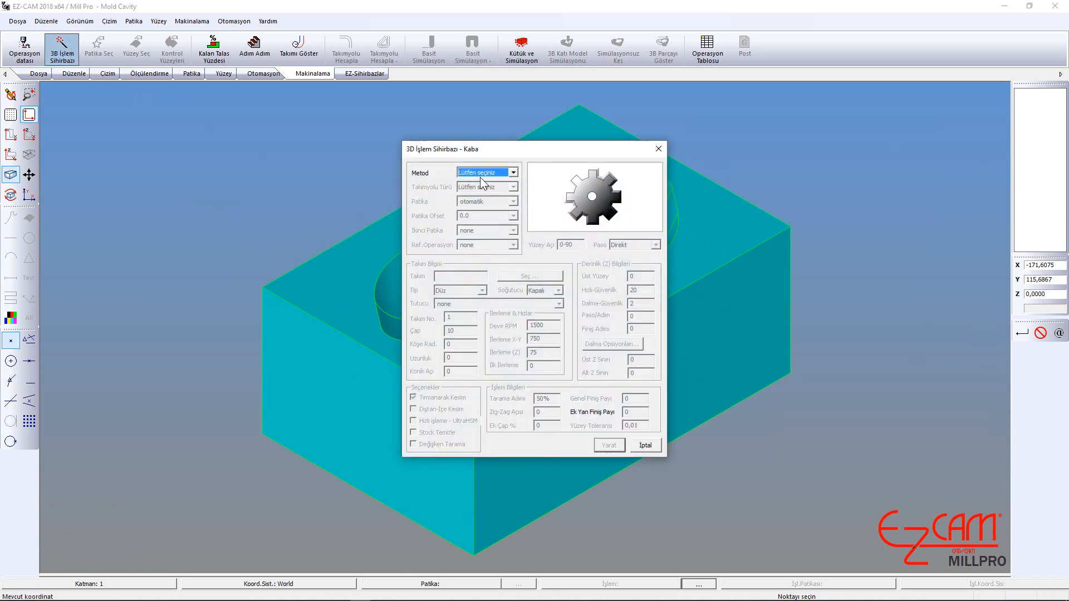
pyautogui.click(481, 176)
pyautogui.click(483, 181)
pyautogui.click(486, 188)
pyautogui.click(479, 196)
# Define the roughing tool as a Torus cutter, number 1, with diameter 22 and corner radius 3
pyautogui.click(465, 290)
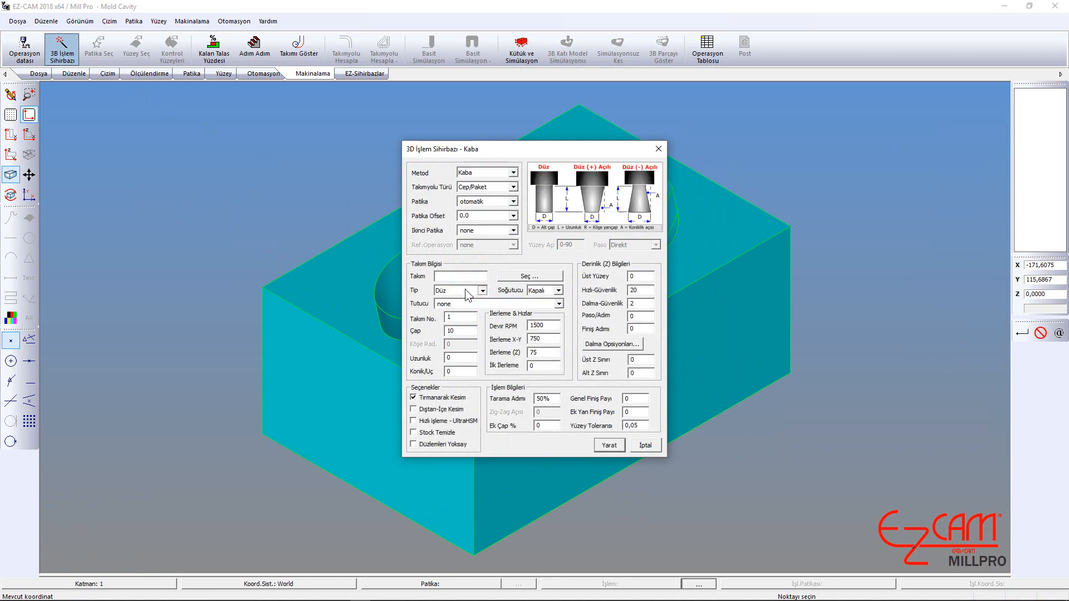
pyautogui.click(455, 314)
pyautogui.moveTo(461, 331); pyautogui.dragTo(407, 329)
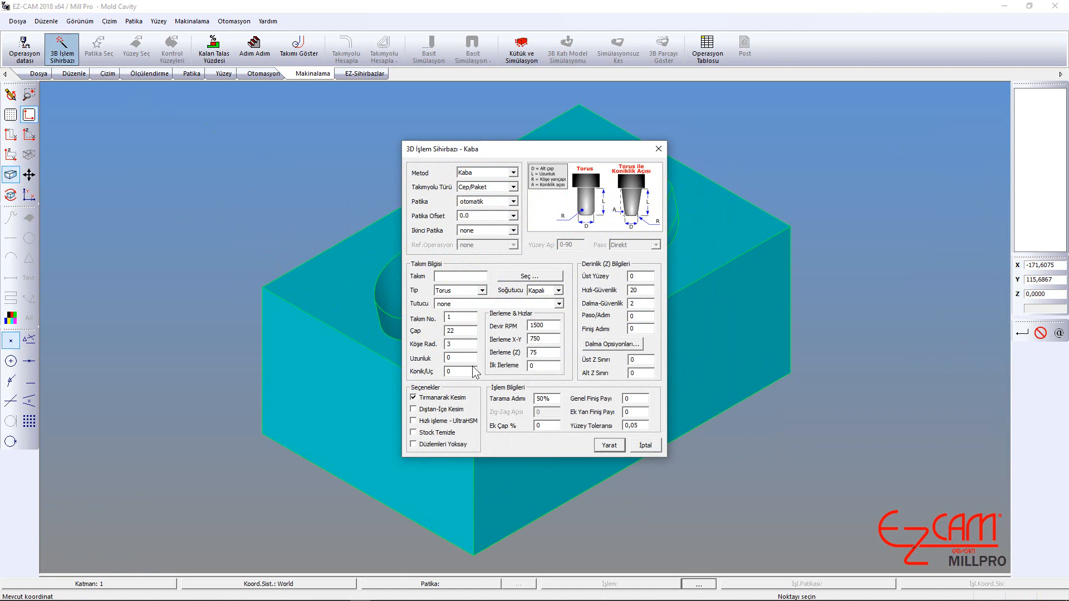
# Set the roughing stepover (Tarama Adımı) to 8, Genel Finiş Payı to 0,3 and Paso/Adım to 1
pyautogui.moveTo(555, 399); pyautogui.dragTo(519, 406)
pyautogui.write('8')
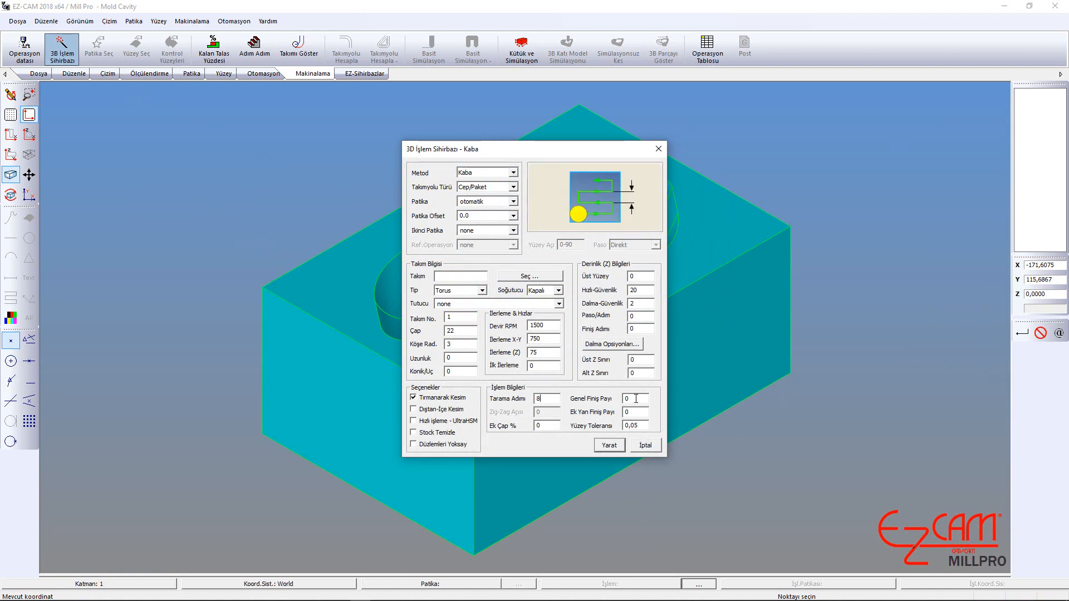
pyautogui.click(636, 399)
pyautogui.write(',3')
pyautogui.moveTo(641, 318); pyautogui.dragTo(623, 322)
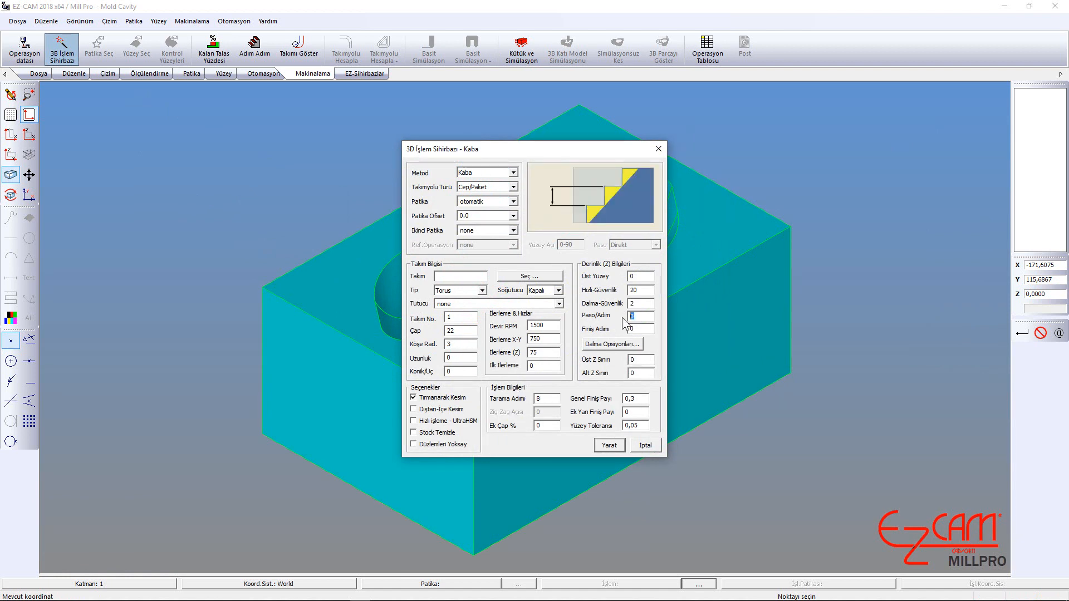
# Set the plunge type to Zig-Zag and create the Kaba operation
pyautogui.click(627, 344)
pyautogui.click(567, 269)
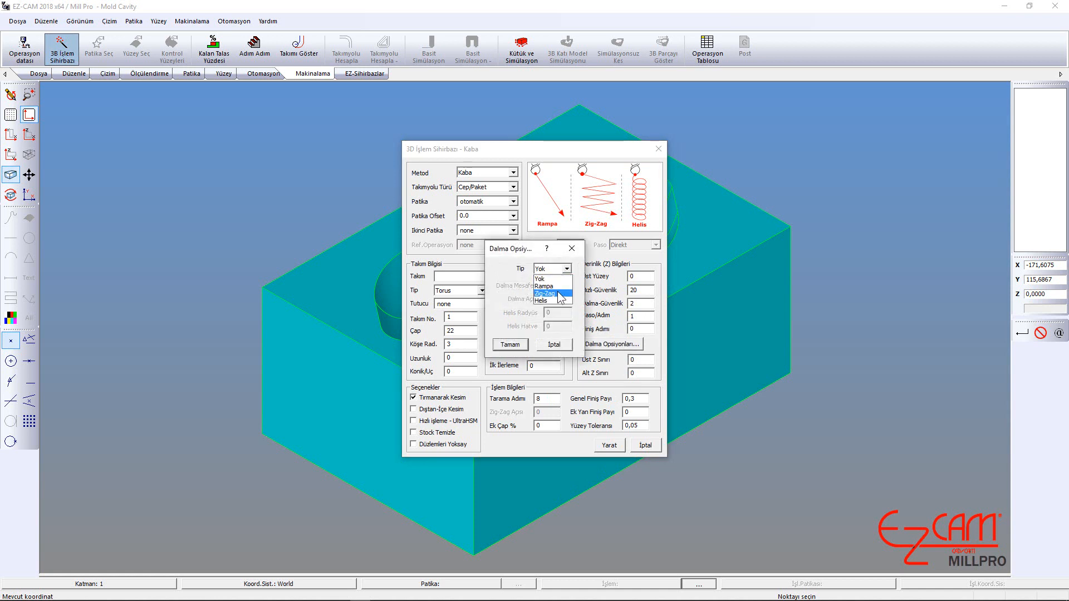
pyautogui.click(558, 289)
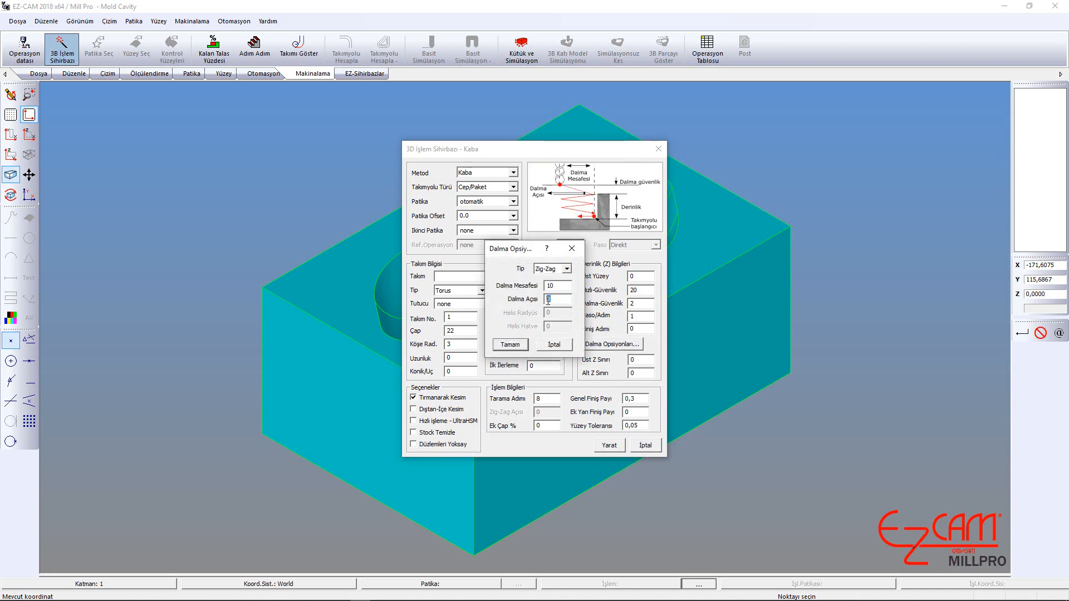
pyautogui.click(523, 342)
pyautogui.click(609, 445)
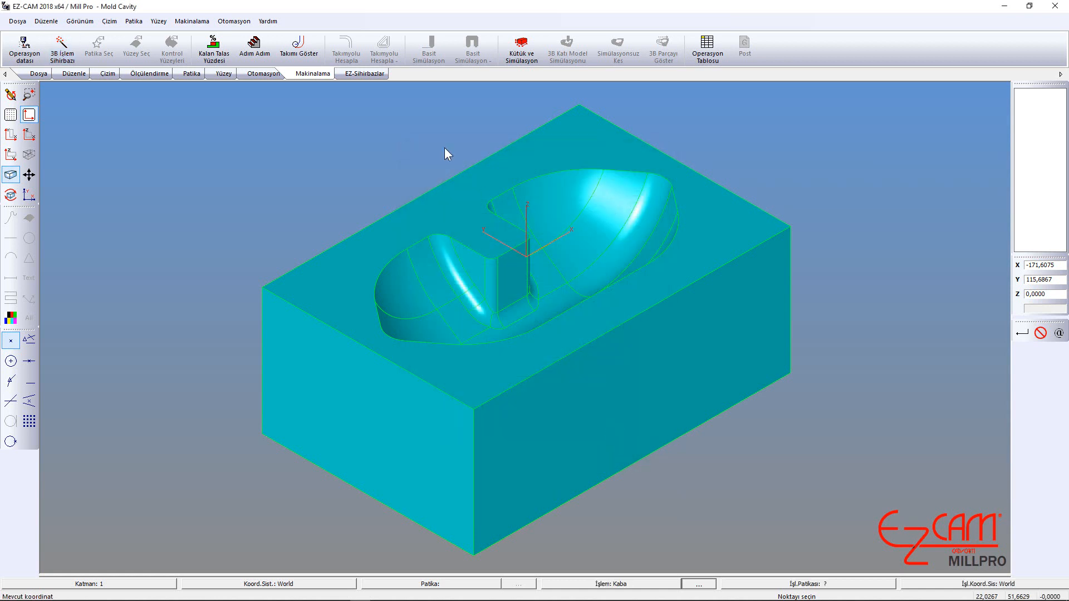
# Calculate the toolpath of the Kaba operation, inspect it on the model and run the basic simulation
pyautogui.click(342, 51)
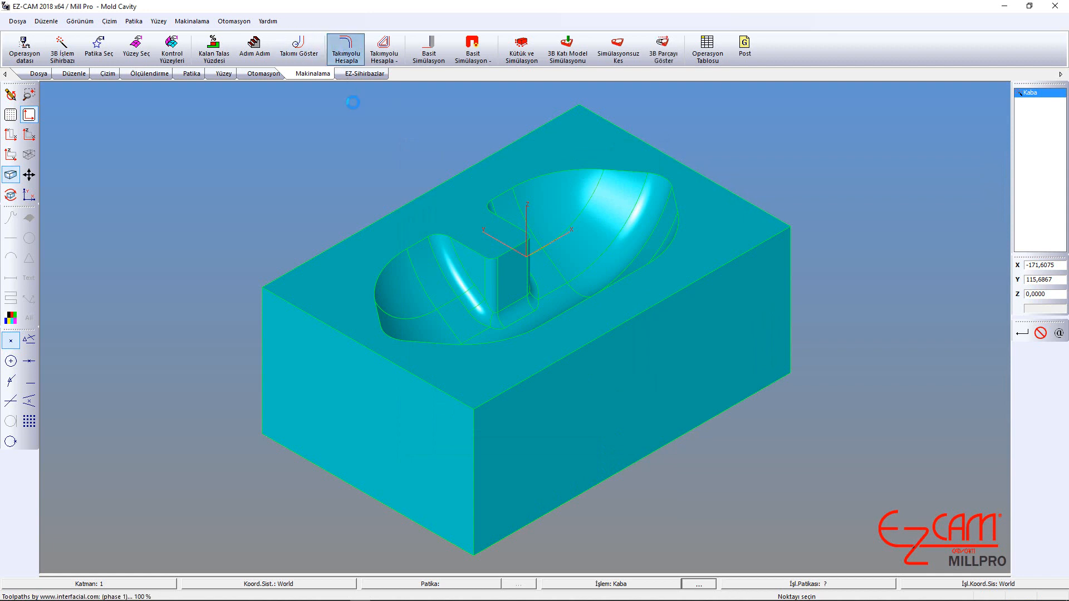
pyautogui.moveTo(406, 216); pyautogui.dragTo(412, 223, button='middle')
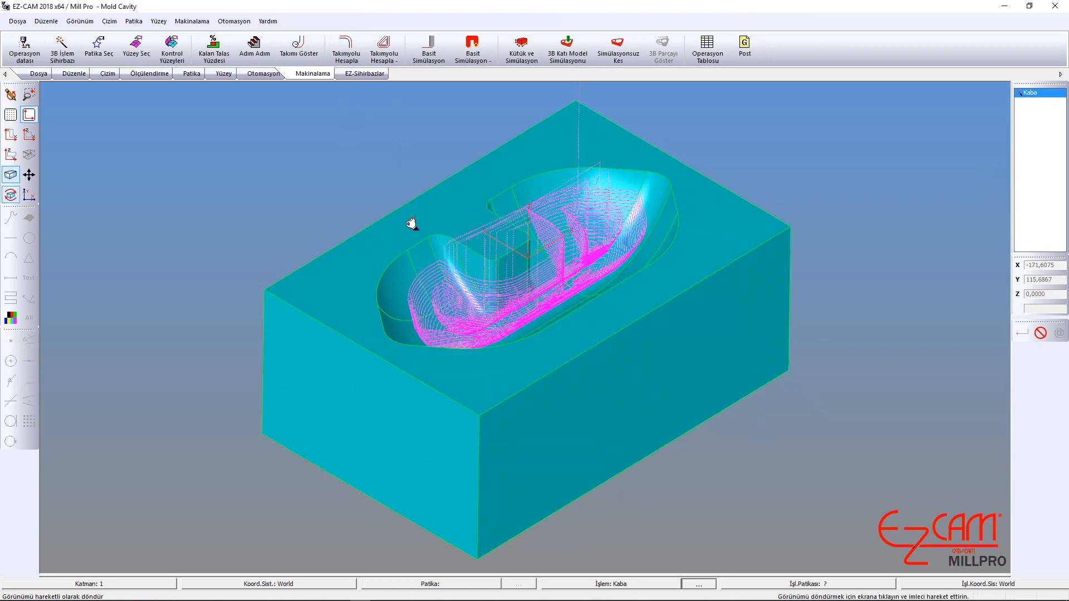
pyautogui.moveTo(412, 223); pyautogui.dragTo(397, 249)
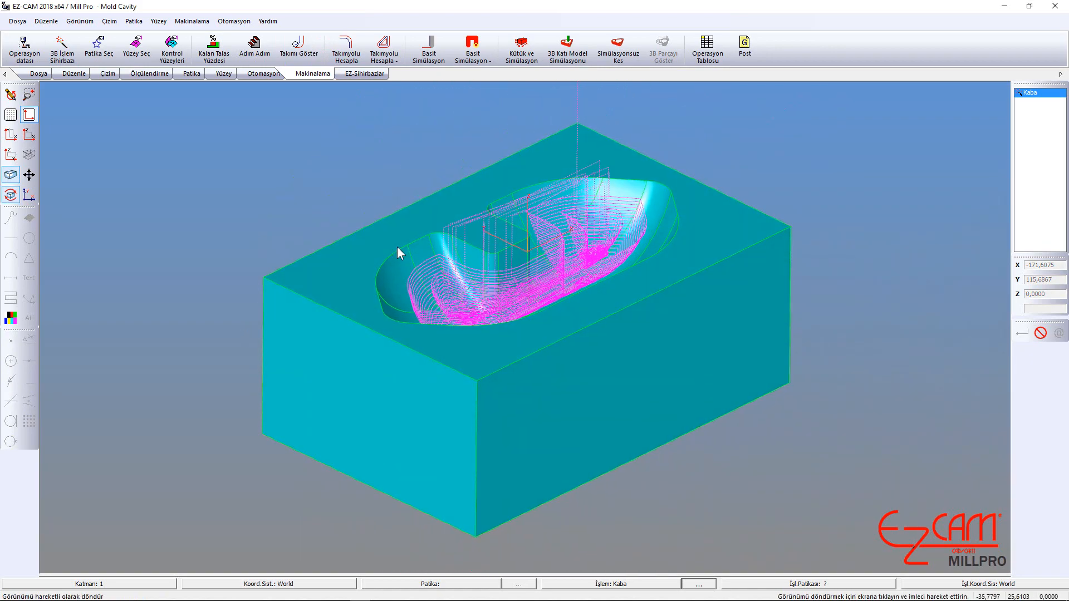
pyautogui.click(429, 49)
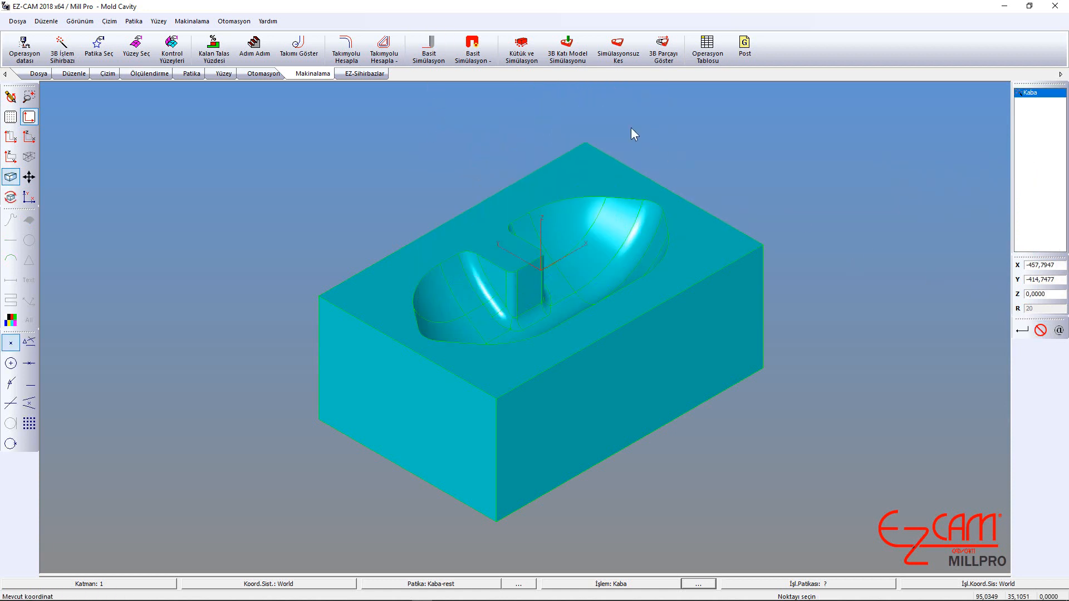
# Enable Takım Tutucu and Kesilmemiş Katıları Yarat in the stock and simulation settings, adjust the quality, and accept
pyautogui.click(522, 49)
pyautogui.click(513, 356)
pyautogui.click(512, 366)
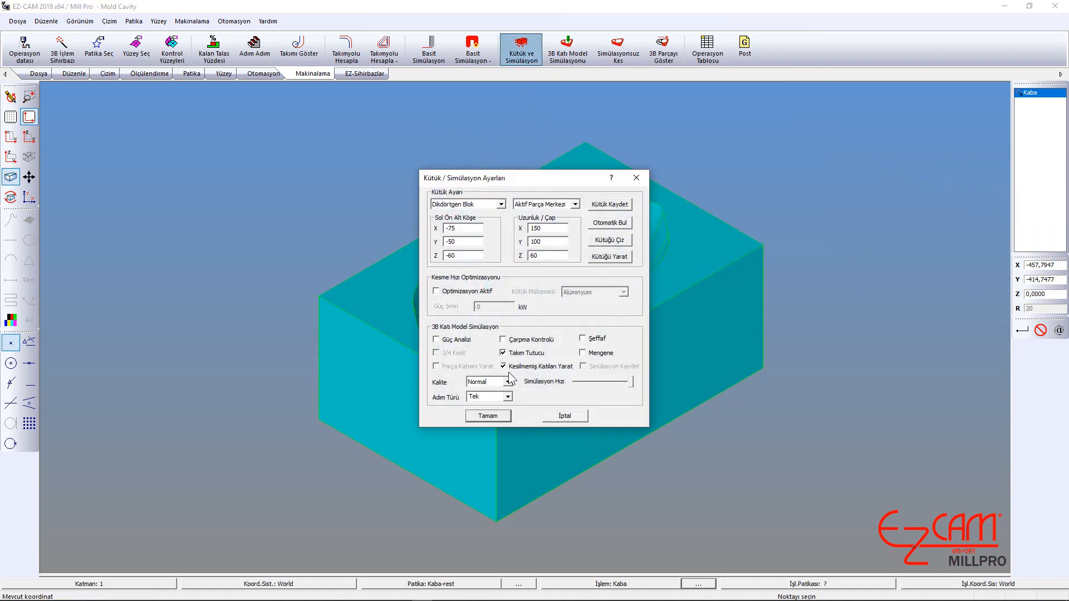
pyautogui.click(507, 382)
pyautogui.click(491, 405)
pyautogui.click(488, 416)
# Run the 3D solid model simulation of Kaba, examine the remaining stock compared with the part, and return to the model view
pyautogui.click(567, 49)
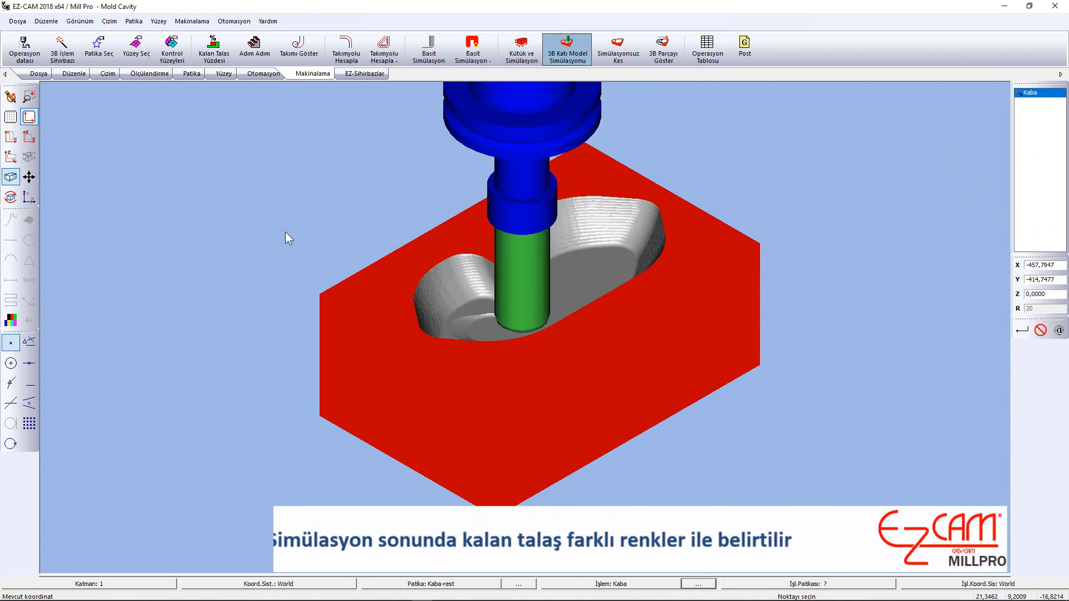
pyautogui.moveTo(330, 230); pyautogui.dragTo(442, 323)
pyautogui.scroll(4, 443, 326)
pyautogui.click(660, 60)
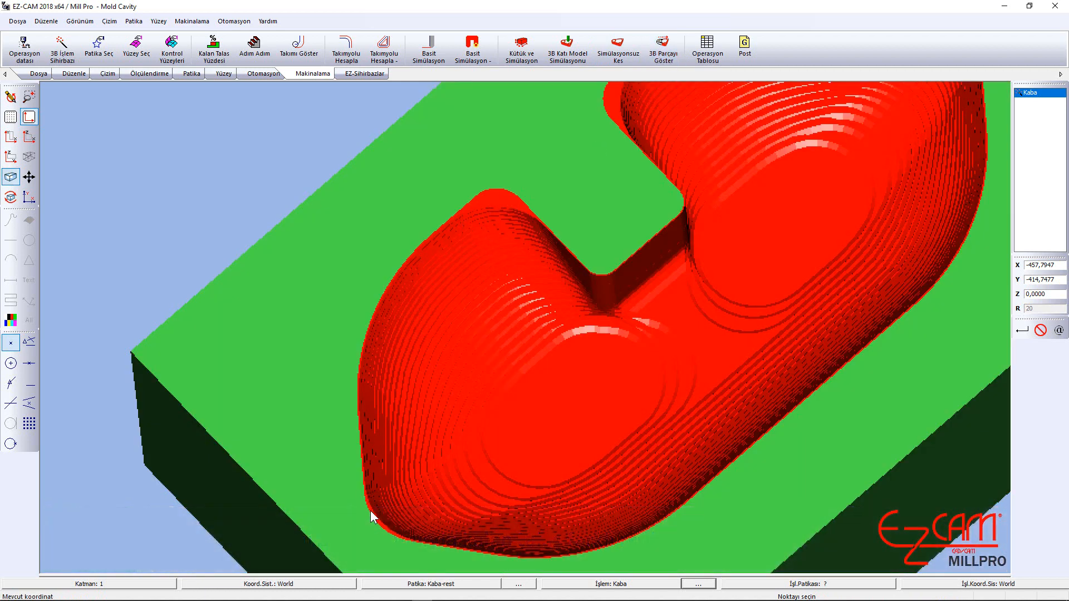
pyautogui.click(29, 157)
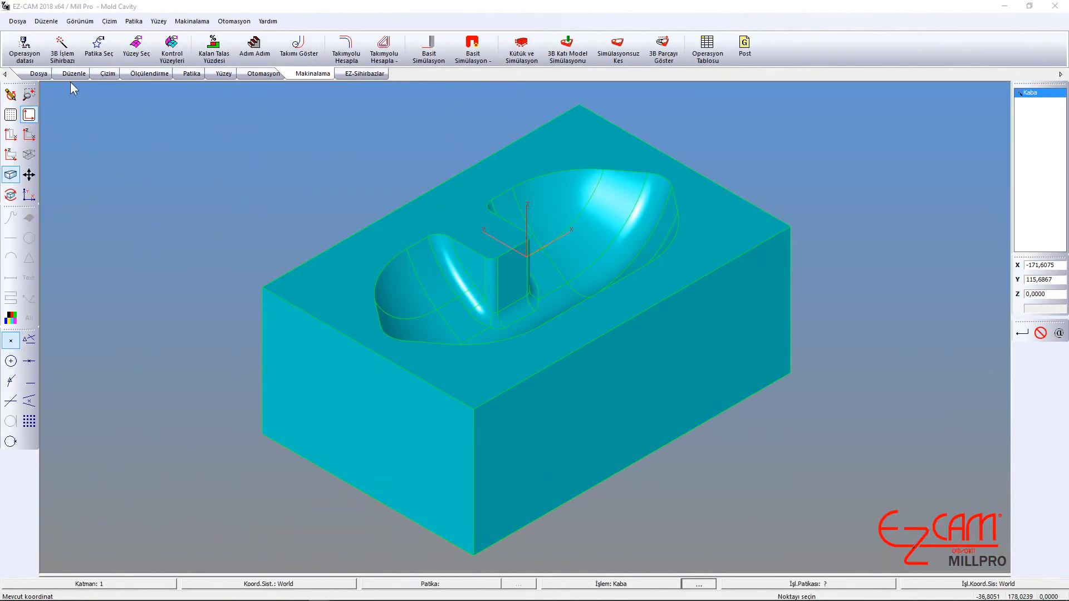
# Start a 3D operation named Kalan Talas using the Kalan Talaş (Kaba) method, the Cep/Paket toolpath type and Kaba as reference operation
pyautogui.click(61, 49)
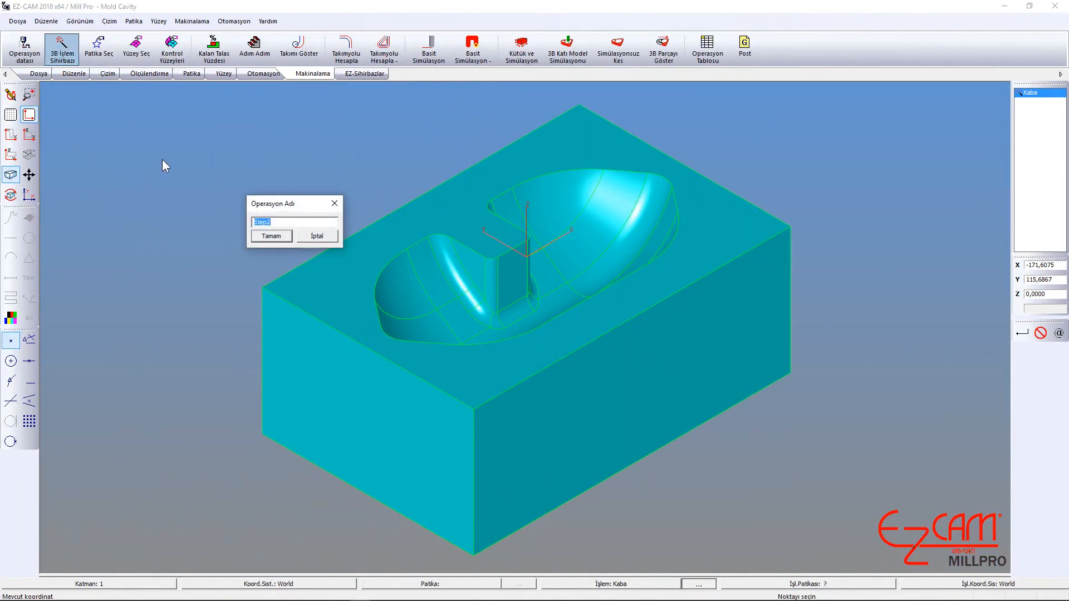
pyautogui.write('Kalan Talas')
pyautogui.click(262, 237)
pyautogui.click(485, 173)
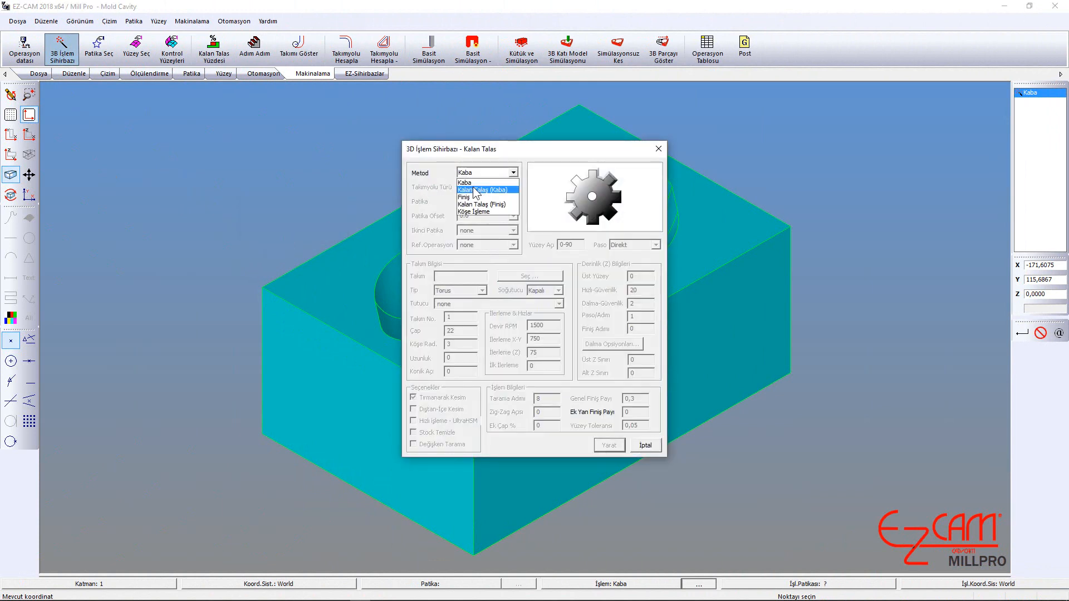
pyautogui.click(481, 194)
pyautogui.click(481, 189)
pyautogui.click(485, 203)
pyautogui.click(513, 245)
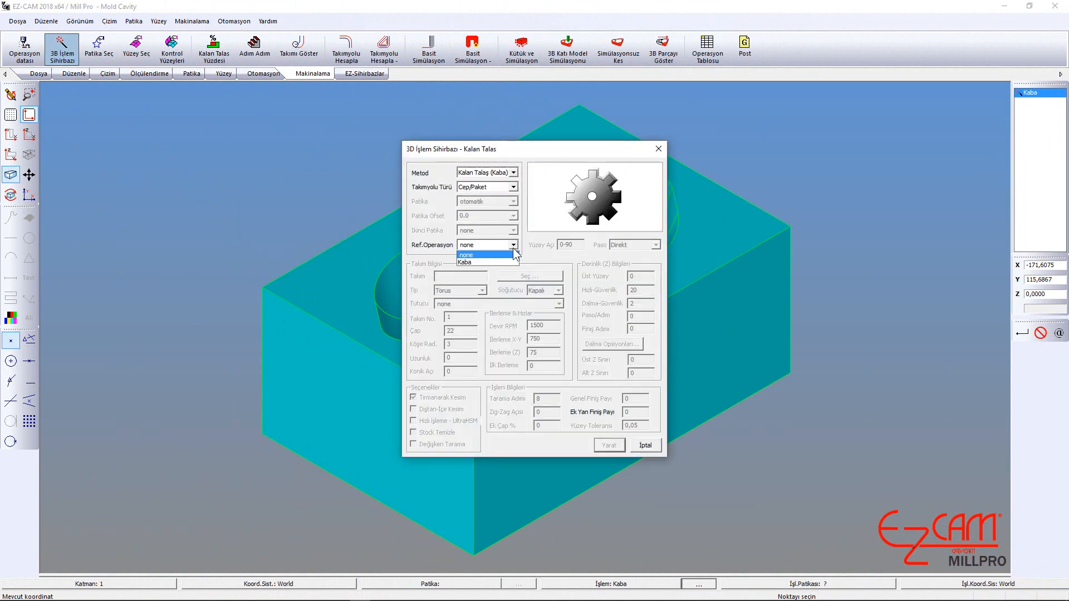
pyautogui.click(508, 259)
# Create the Kalan Talas operation with tool number 2, diameter 12, corner radius 1,5, Tarama Adımı 4 and Paso/Adım 0,5, and review its parameters
pyautogui.click(448, 320)
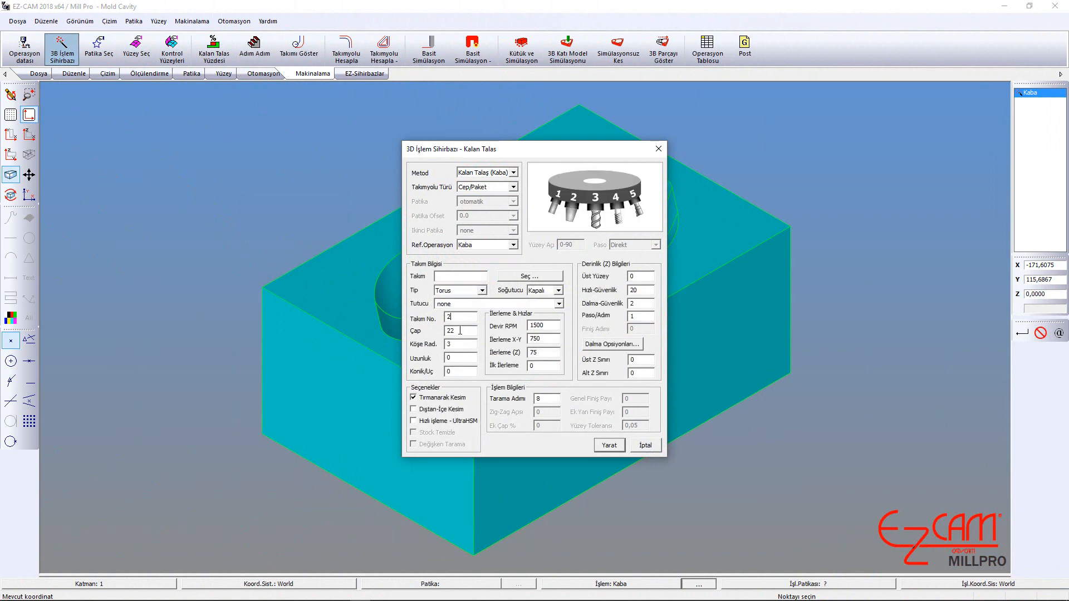
pyautogui.press('Tab')
pyautogui.write('1')
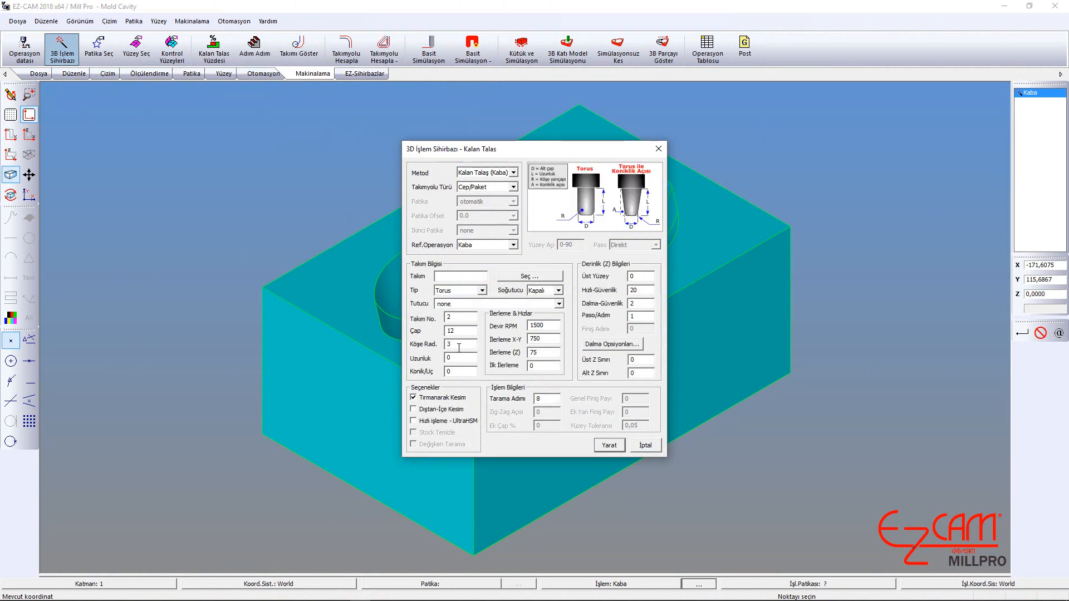
pyautogui.click(535, 398)
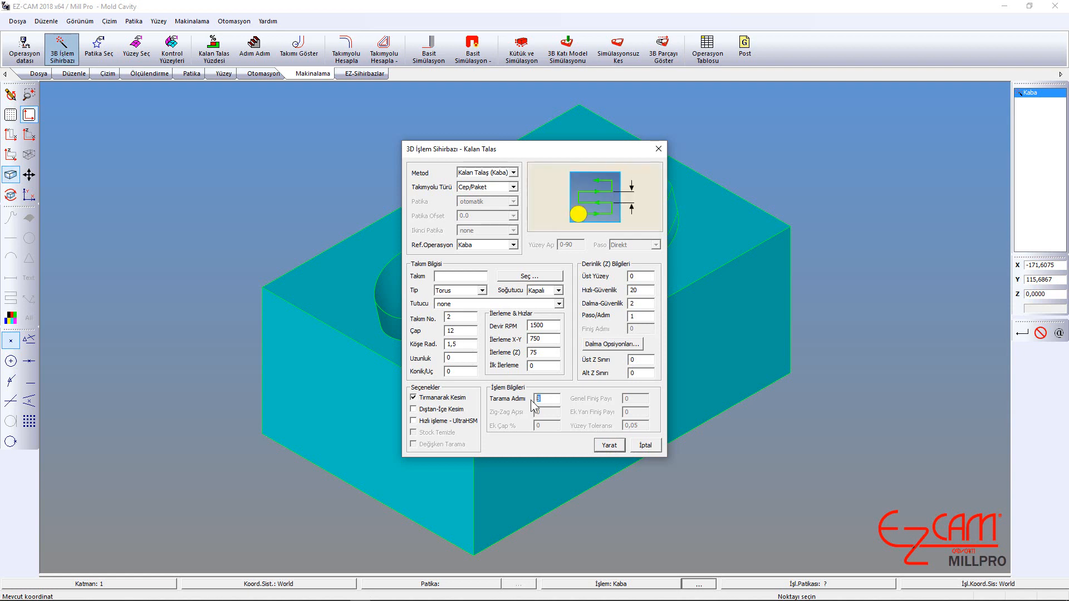
pyautogui.click(638, 316)
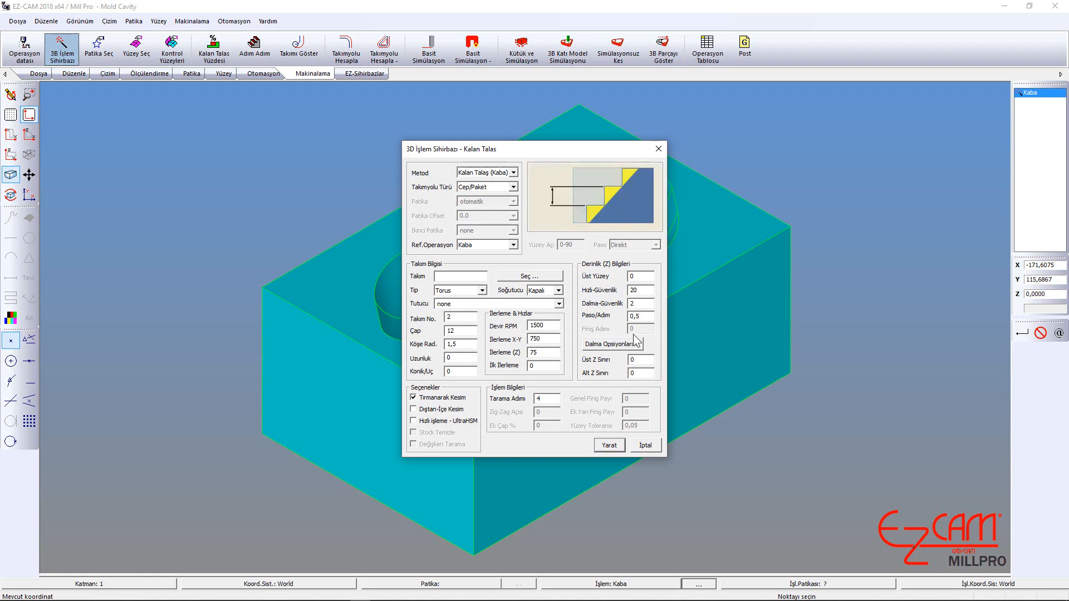
pyautogui.click(609, 445)
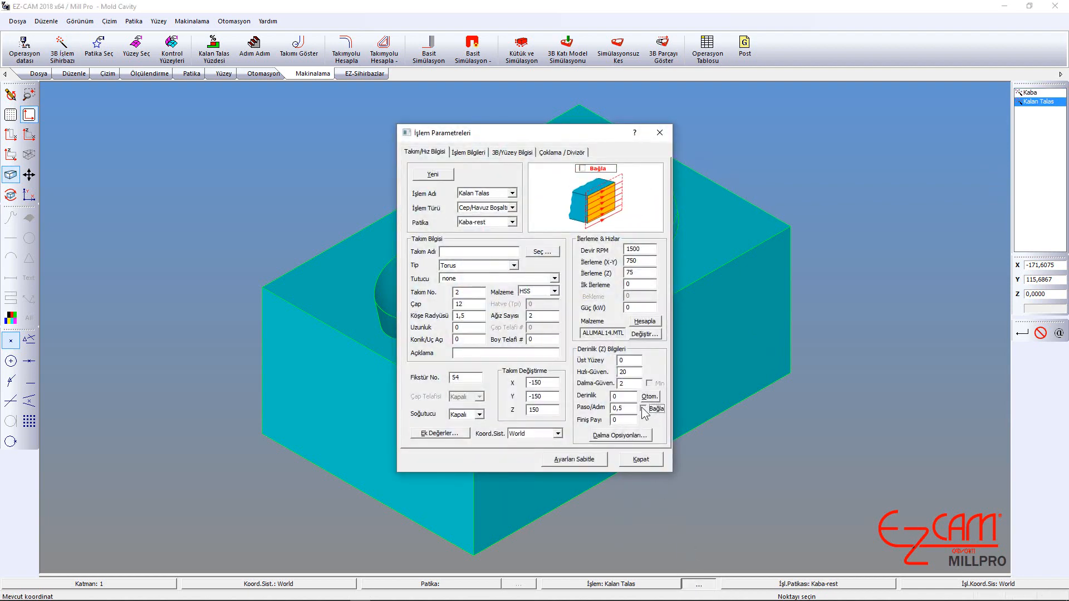
pyautogui.click(473, 154)
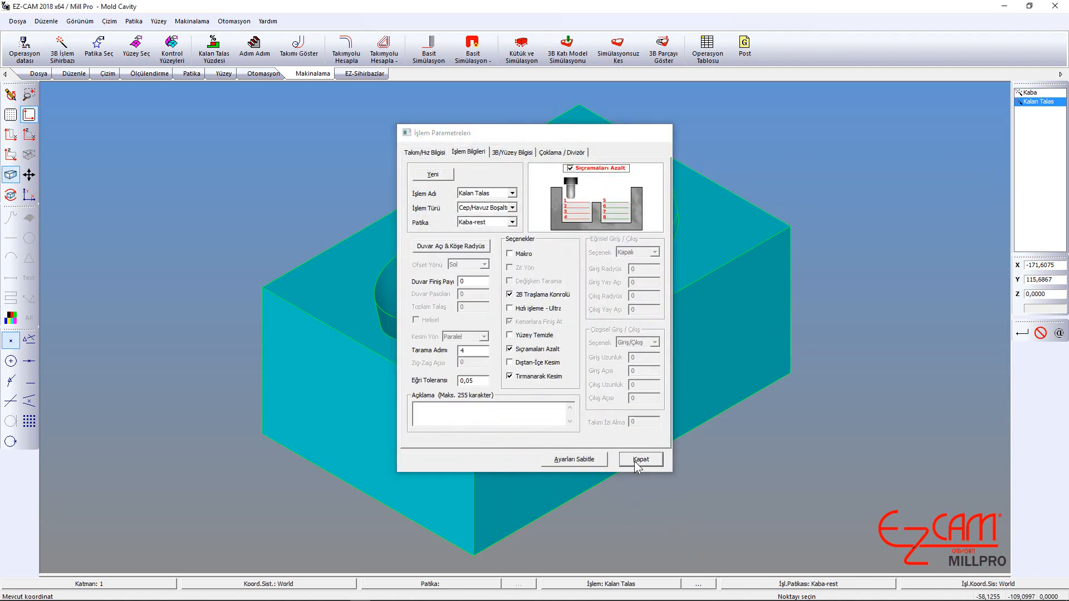
pyautogui.click(640, 459)
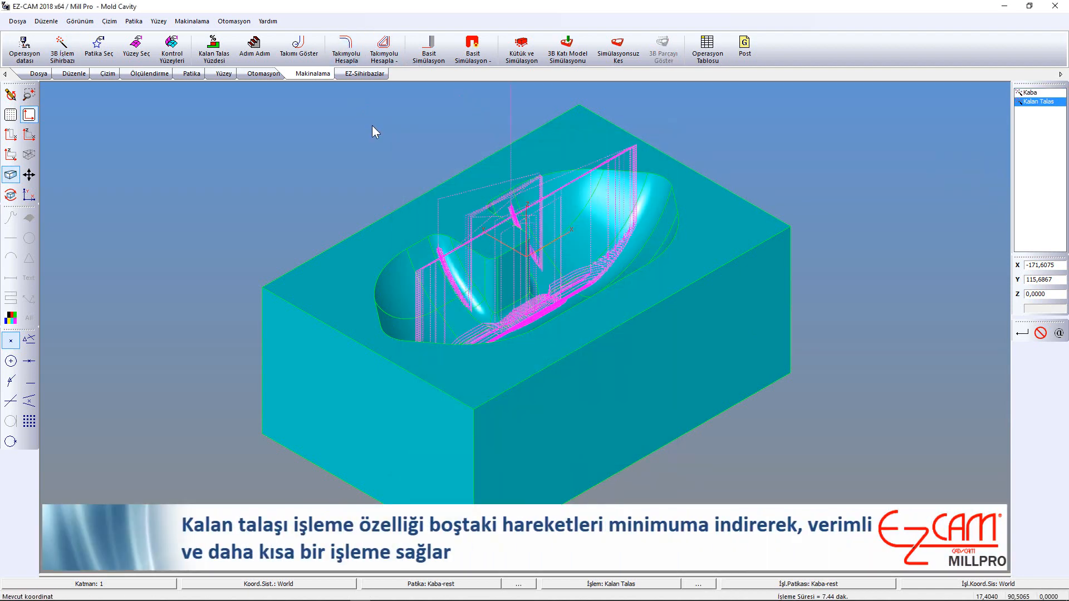
# Run the 3D solid model simulation of Kalan Talas and examine the rest-machined areas of the cavity up close
pyautogui.click(569, 53)
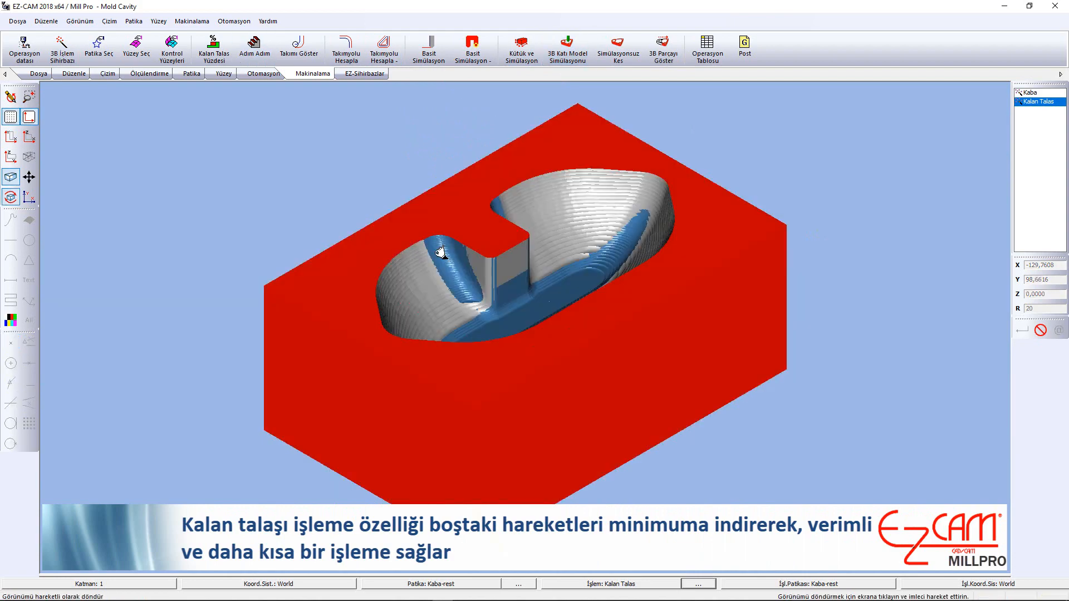
pyautogui.moveTo(441, 252); pyautogui.dragTo(429, 292, button='middle')
pyautogui.scroll(7, 432, 267)
pyautogui.moveTo(432, 229); pyautogui.dragTo(446, 227, button='middle')
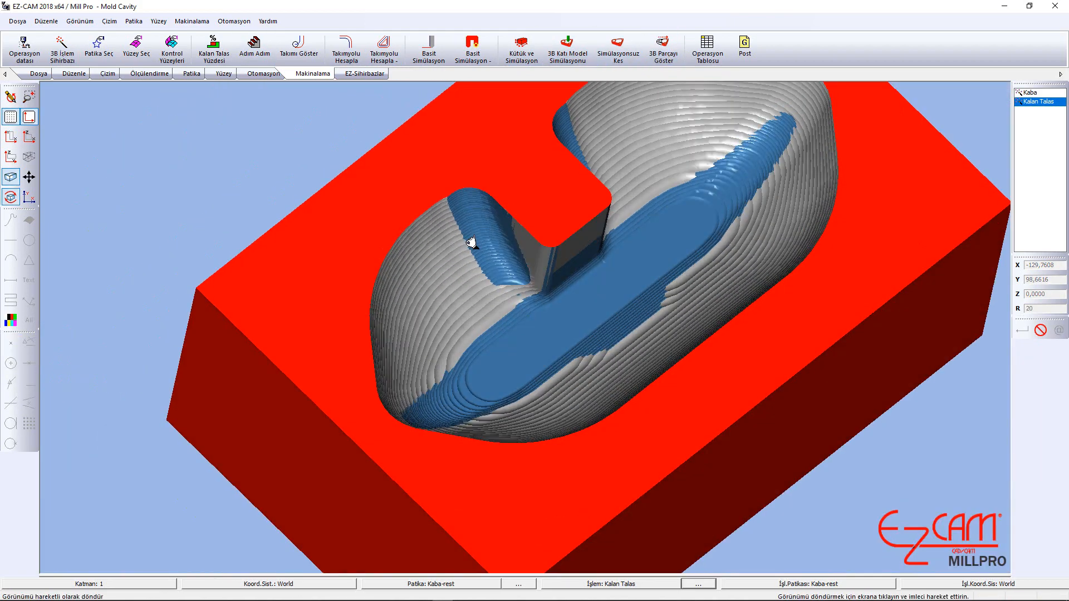
pyautogui.moveTo(470, 242); pyautogui.dragTo(35, 127)
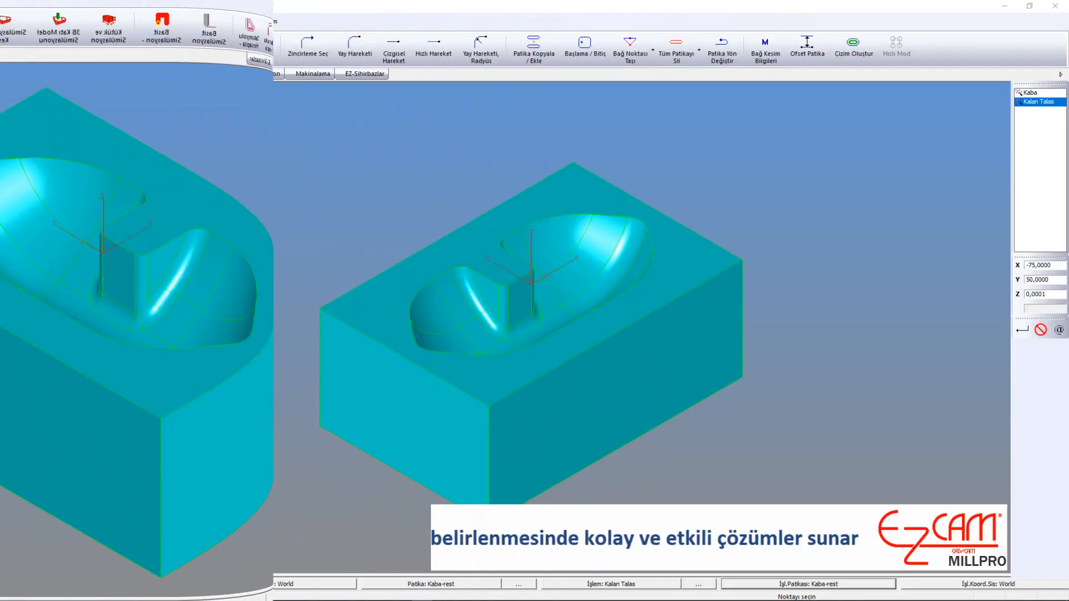
# Create a surface boundary path named Finis Sınırı from the top face of the mold block
pyautogui.write('Finis Sınırı')
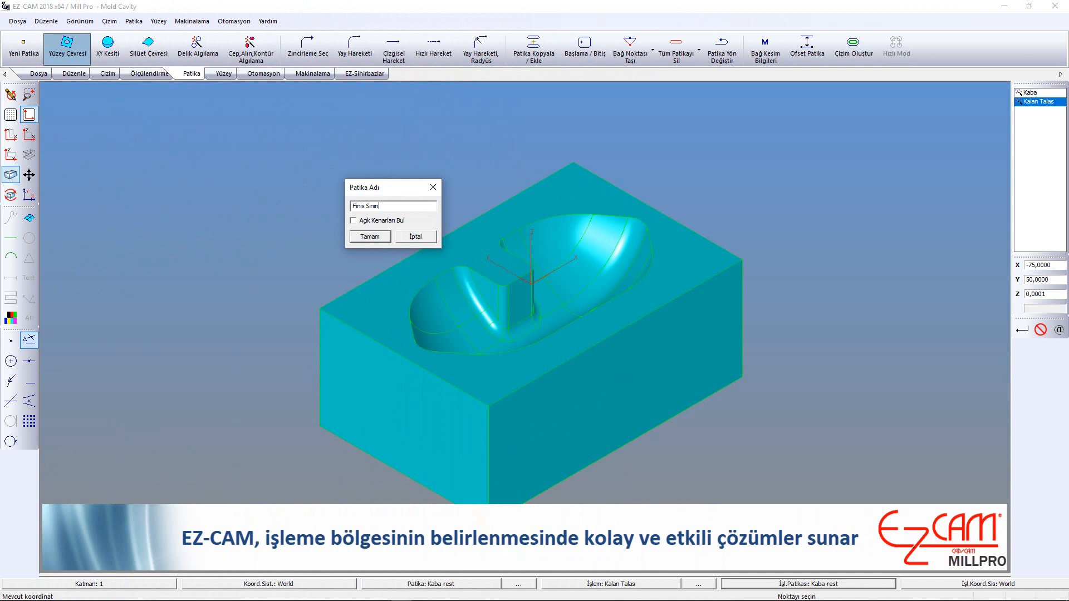
pyautogui.click(362, 236)
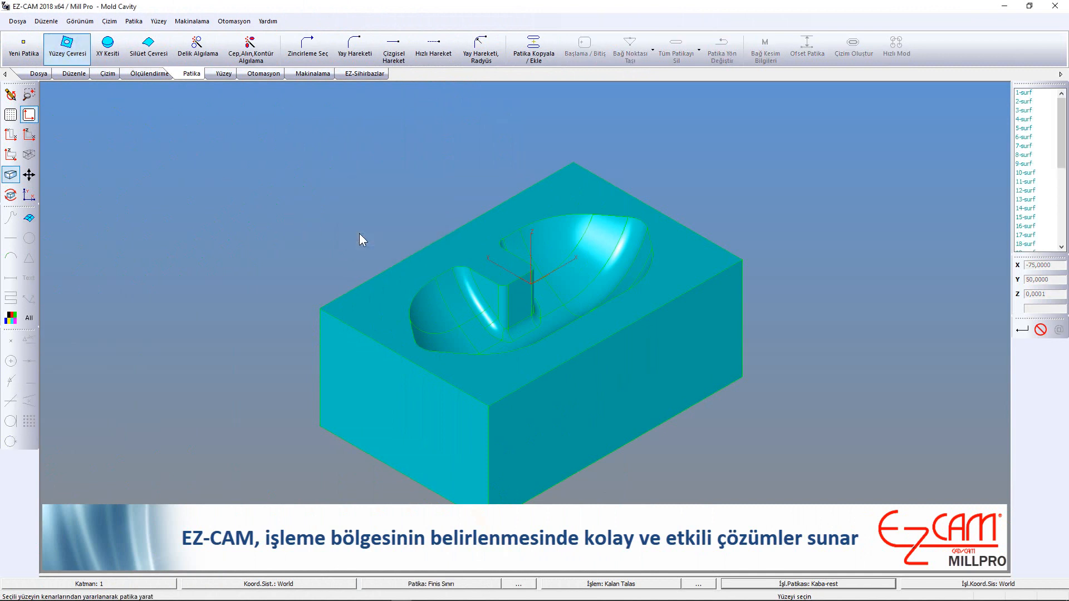
pyautogui.click(380, 301)
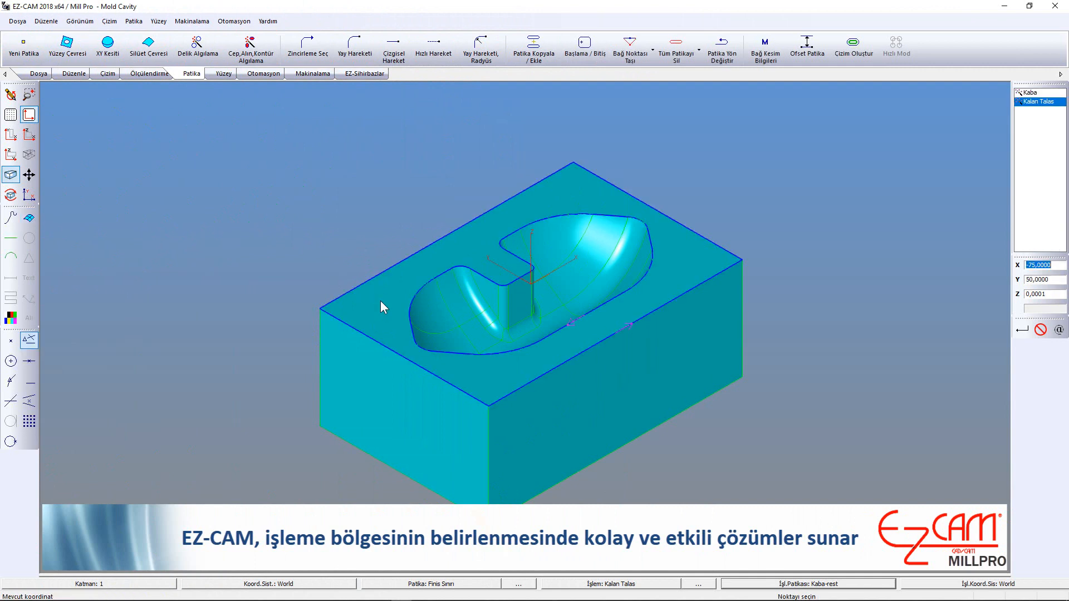
# Start a 3D operation named Finis using the Finiş method and the 3D Eş Paso toolpath type
pyautogui.click(313, 73)
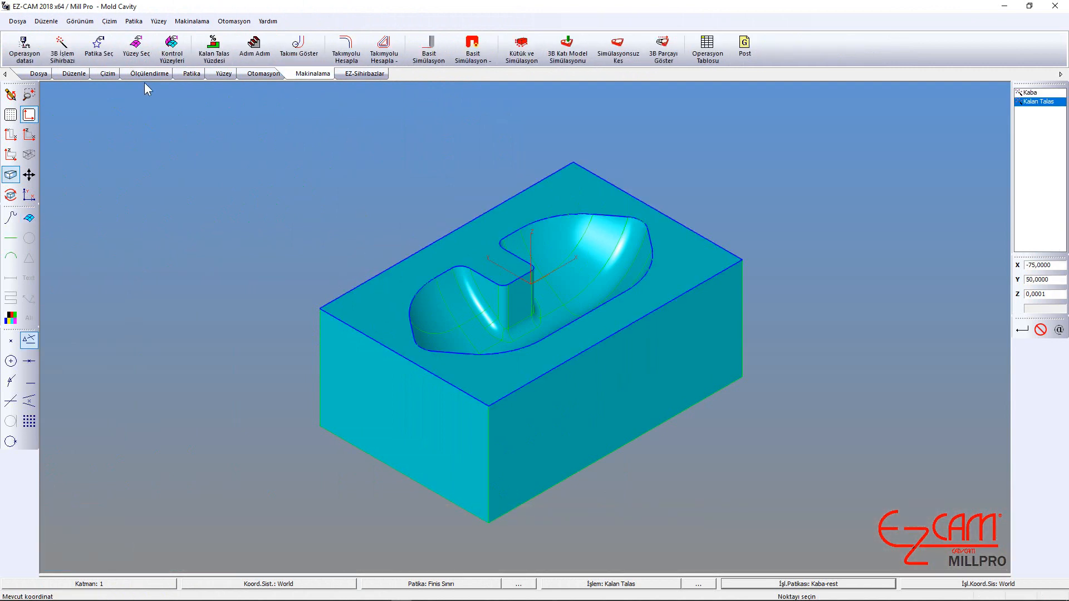
pyautogui.click(61, 50)
pyautogui.write('F')
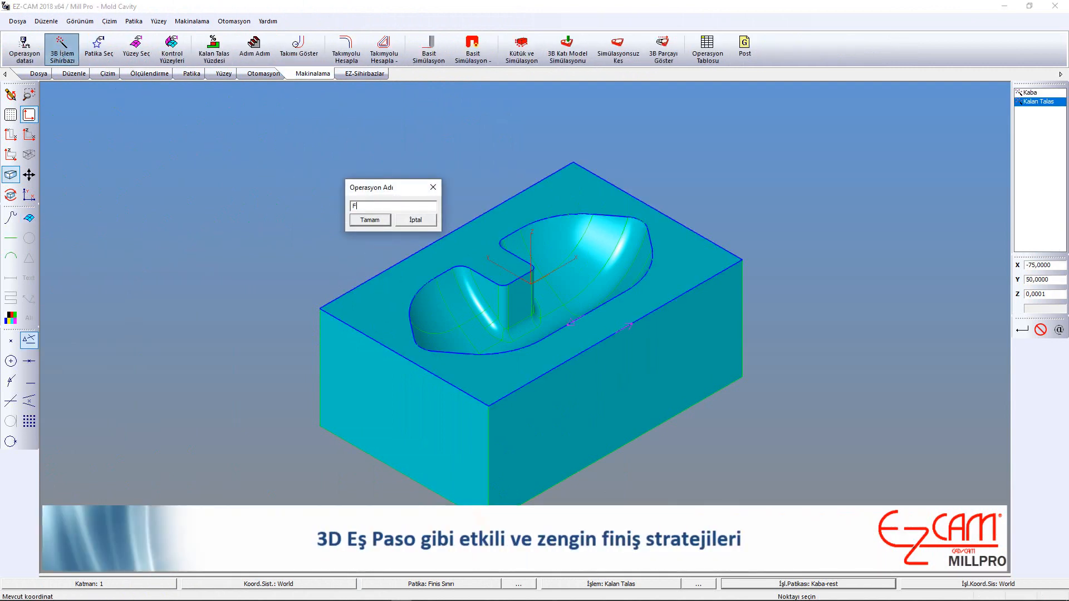
pyautogui.write('inis')
pyautogui.click(363, 221)
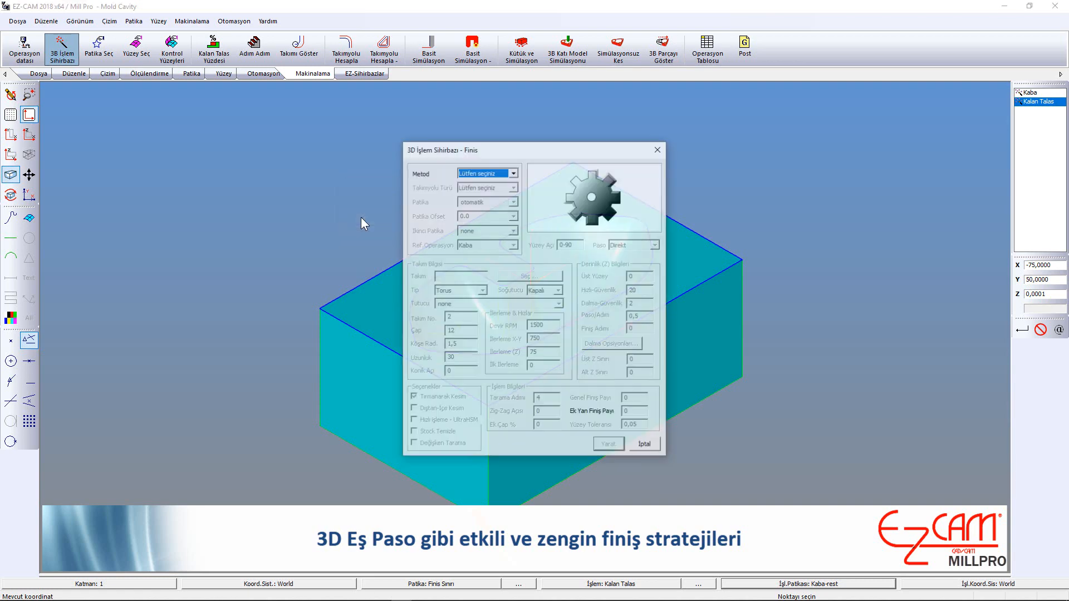
pyautogui.click(485, 170)
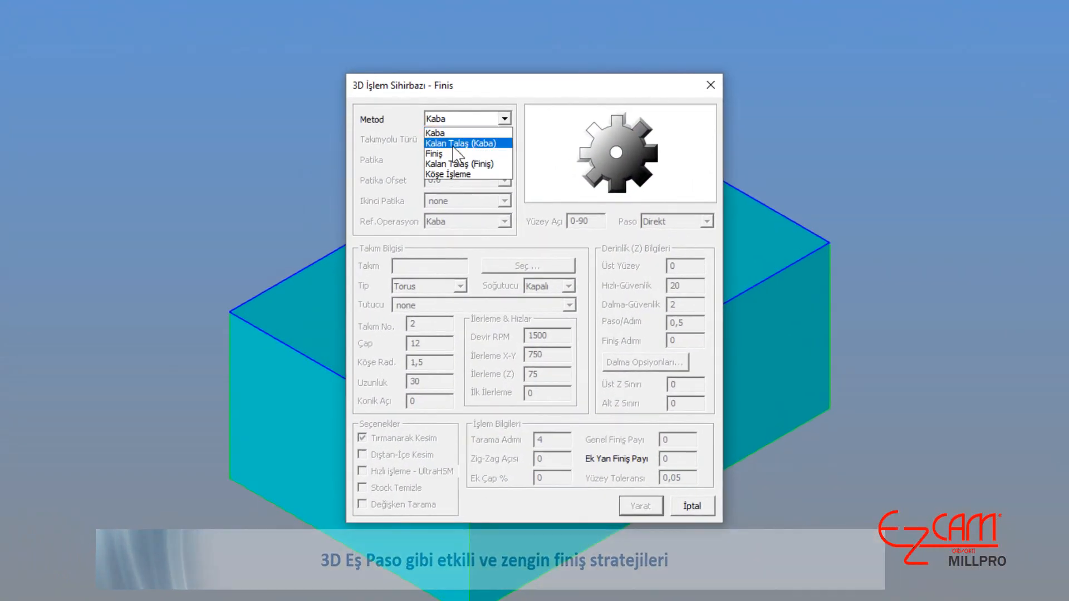
pyautogui.click(451, 154)
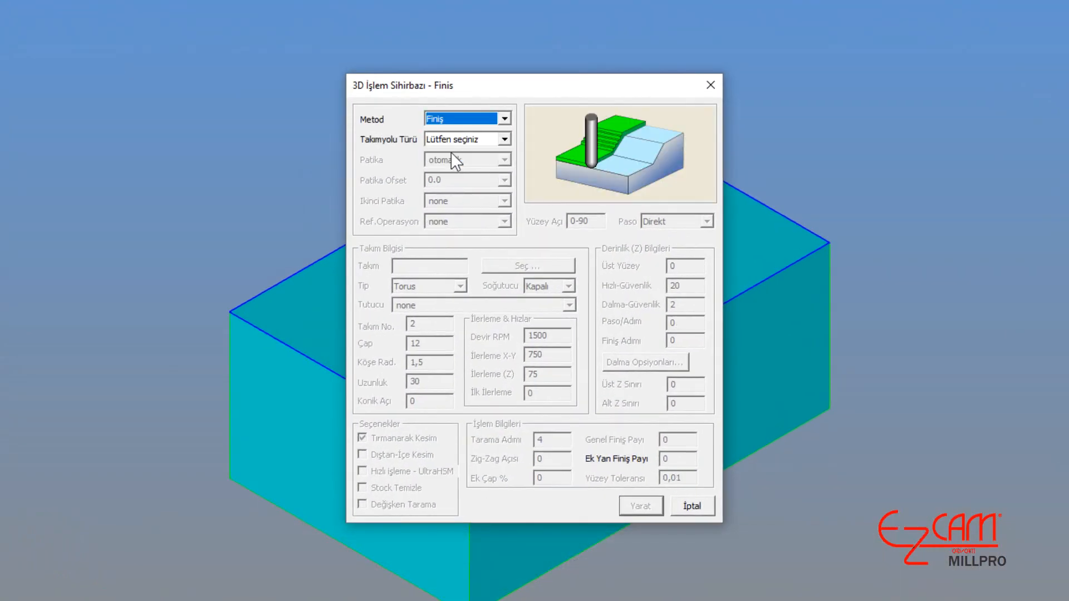
pyautogui.click(462, 140)
pyautogui.click(465, 148)
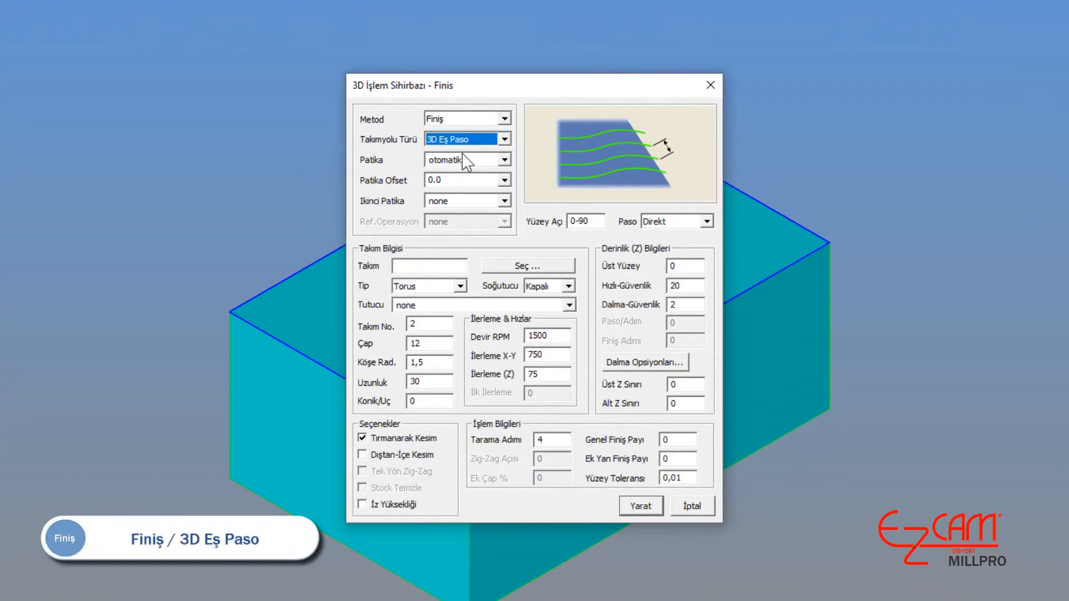
# Set a Küresel tool with number 3 and diameter 14, enable Dıştan-İçe Kesim and set Tarama Adımı to 0,5
pyautogui.click(440, 286)
pyautogui.click(433, 310)
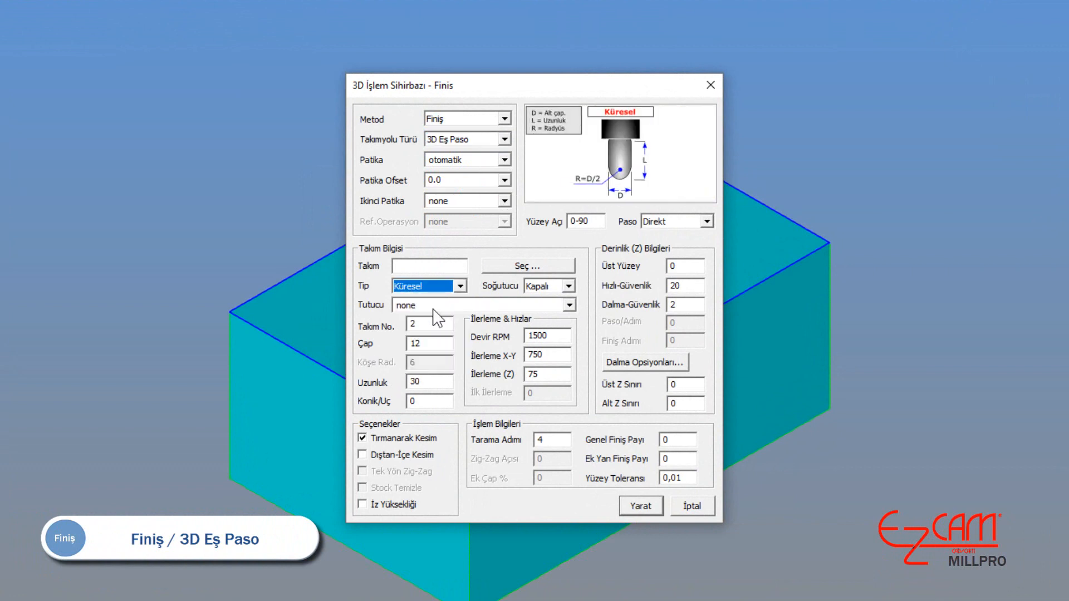
pyautogui.moveTo(432, 318); pyautogui.dragTo(376, 344)
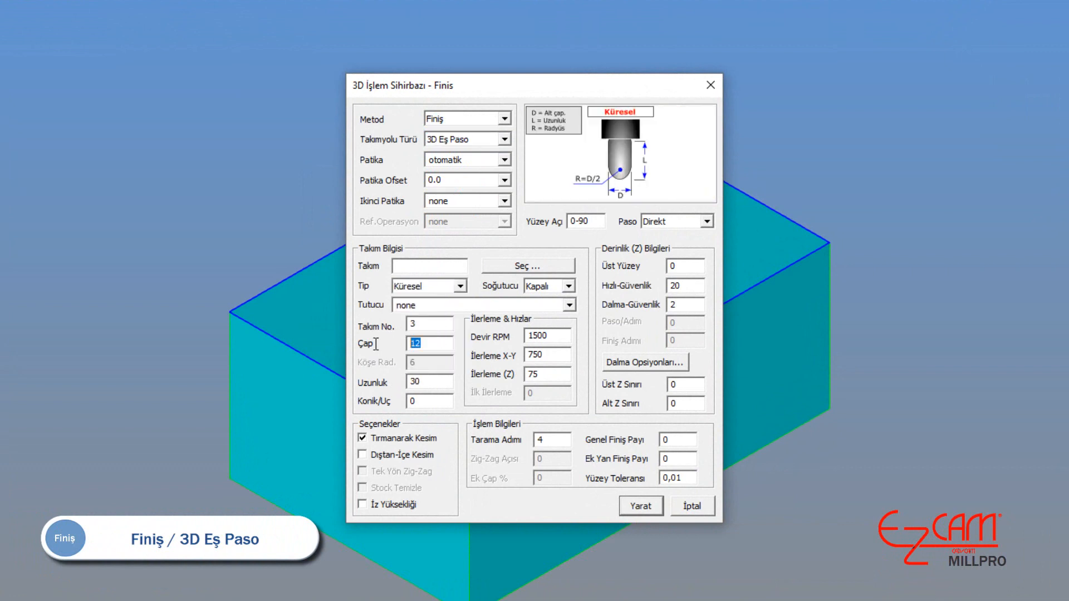
pyautogui.click(374, 458)
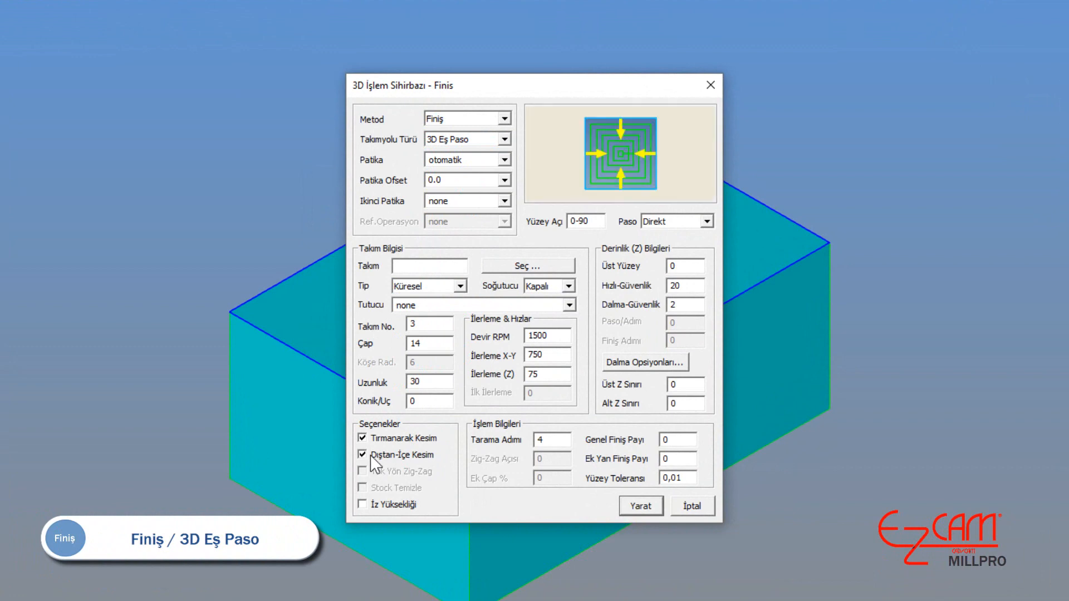
pyautogui.moveTo(566, 446); pyautogui.dragTo(550, 442)
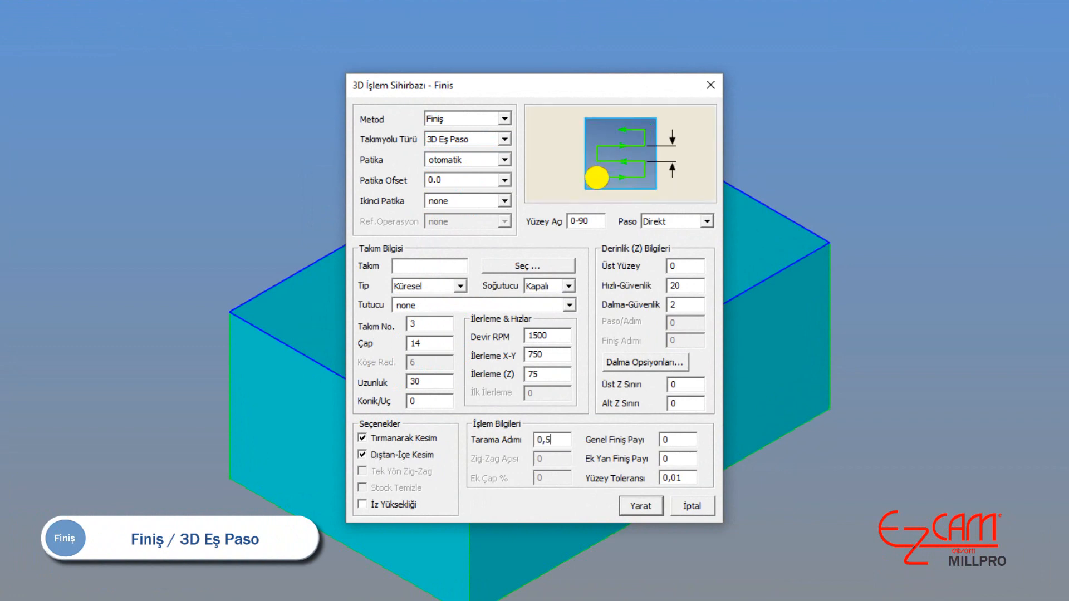
# Create the Finis operation with the cavity contour Finis Sınırı-1 as its path and calculate the toolpath
pyautogui.click(641, 506)
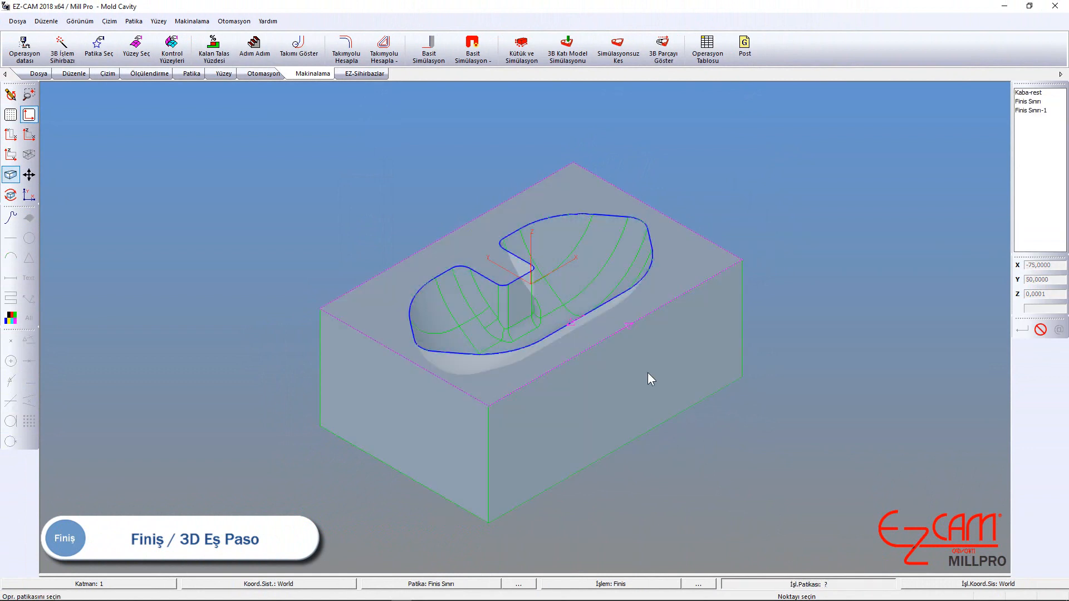
pyautogui.click(591, 306)
pyautogui.click(347, 49)
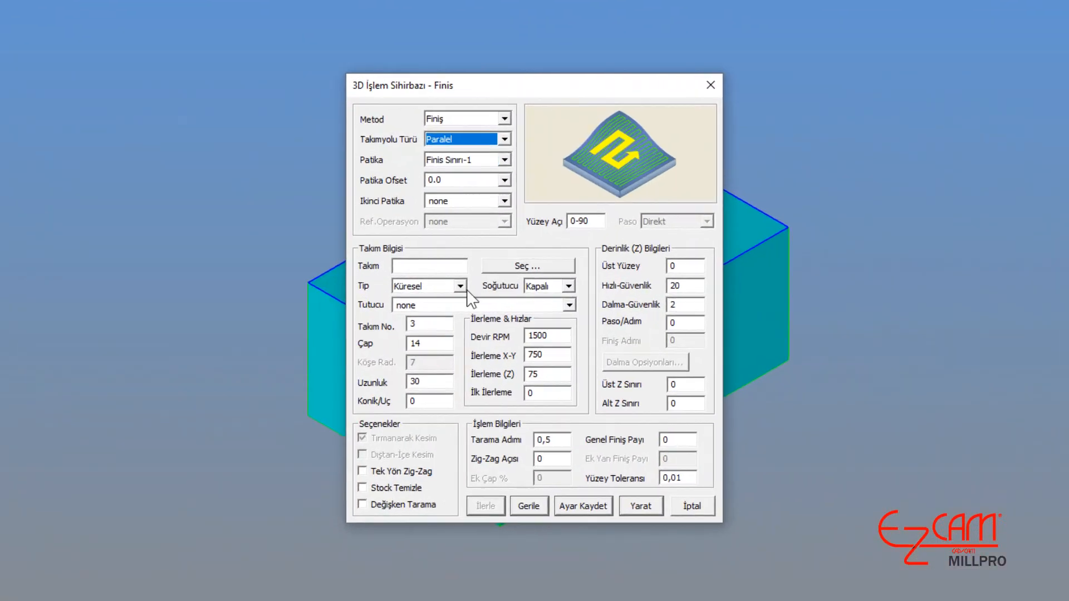
# Apply tool diameter 5 and Zig-Zag Açısı 90 to the Paralel finish and run its 3D solid model simulation
pyautogui.click(444, 342)
pyautogui.write('5')
pyautogui.click(543, 460)
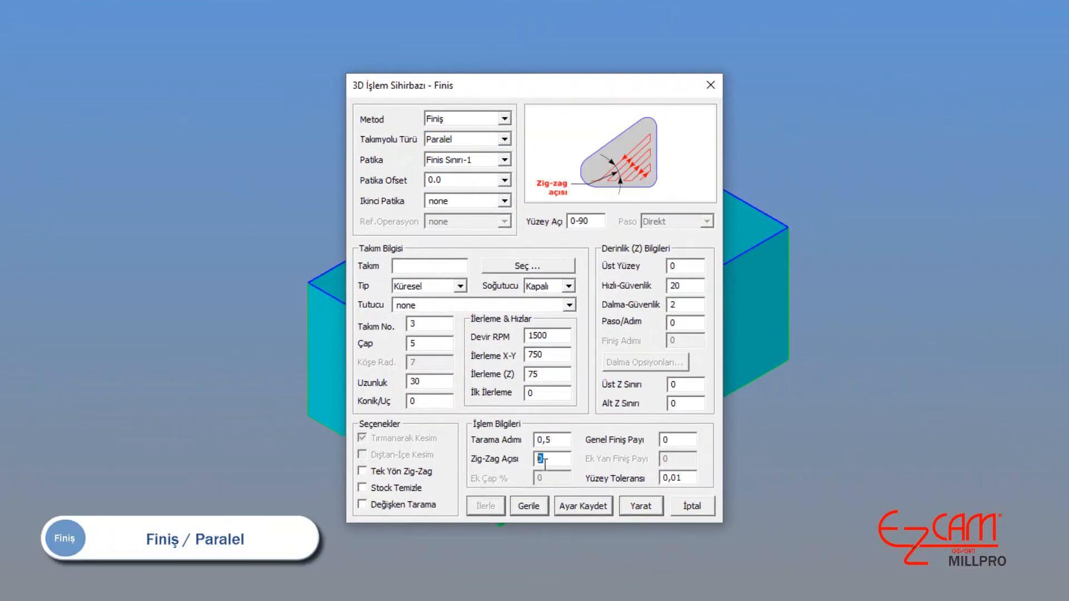
pyautogui.click(641, 506)
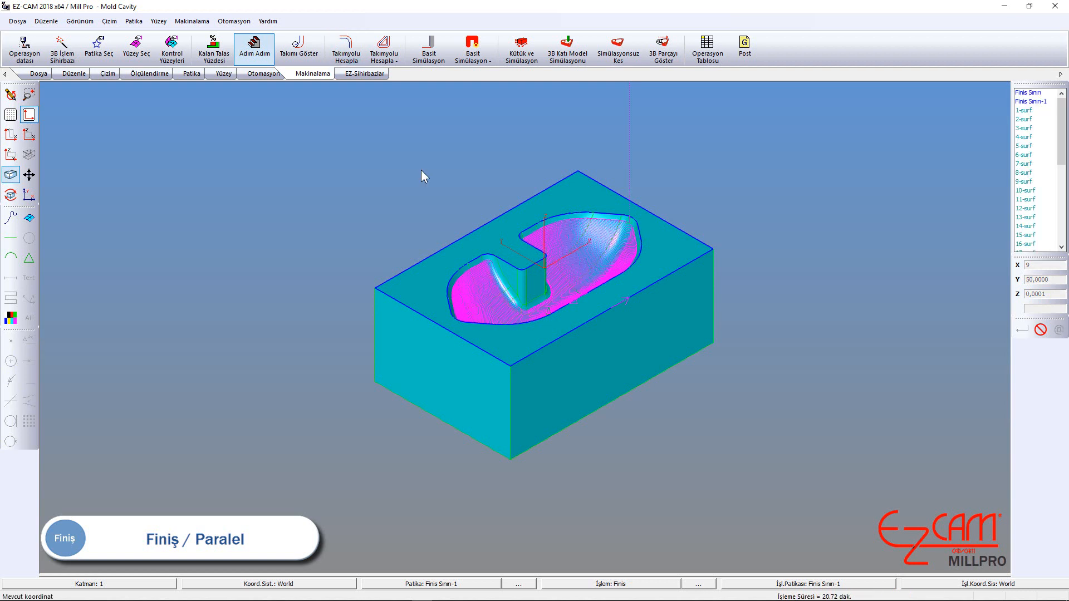
pyautogui.click(556, 56)
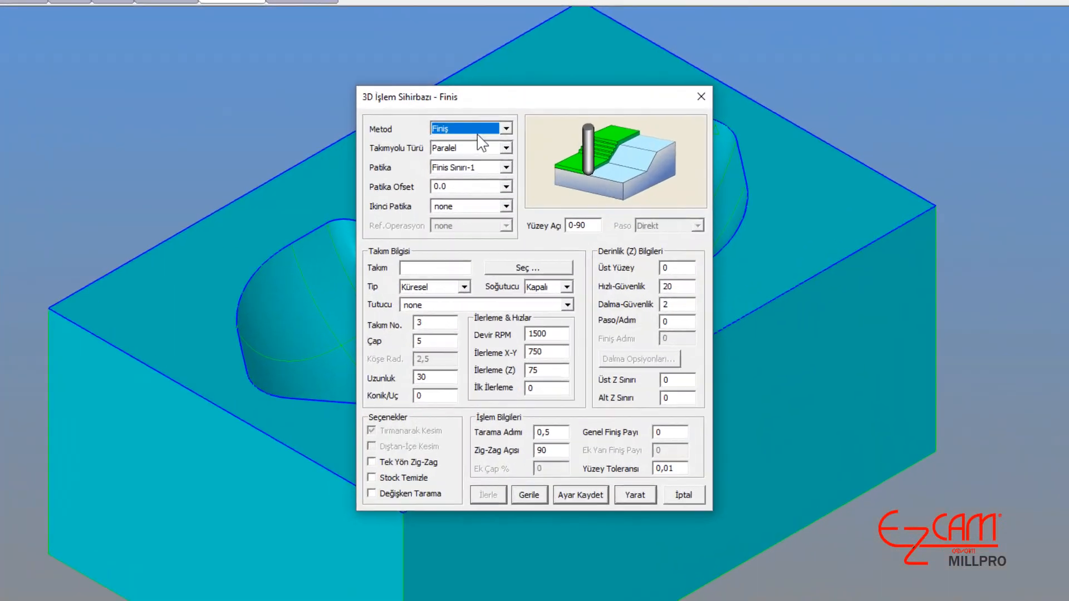
# Change the Finis toolpath type to Z-Dilimleme, calculate the toolpath and run the 3D solid model simulation
pyautogui.click(513, 187)
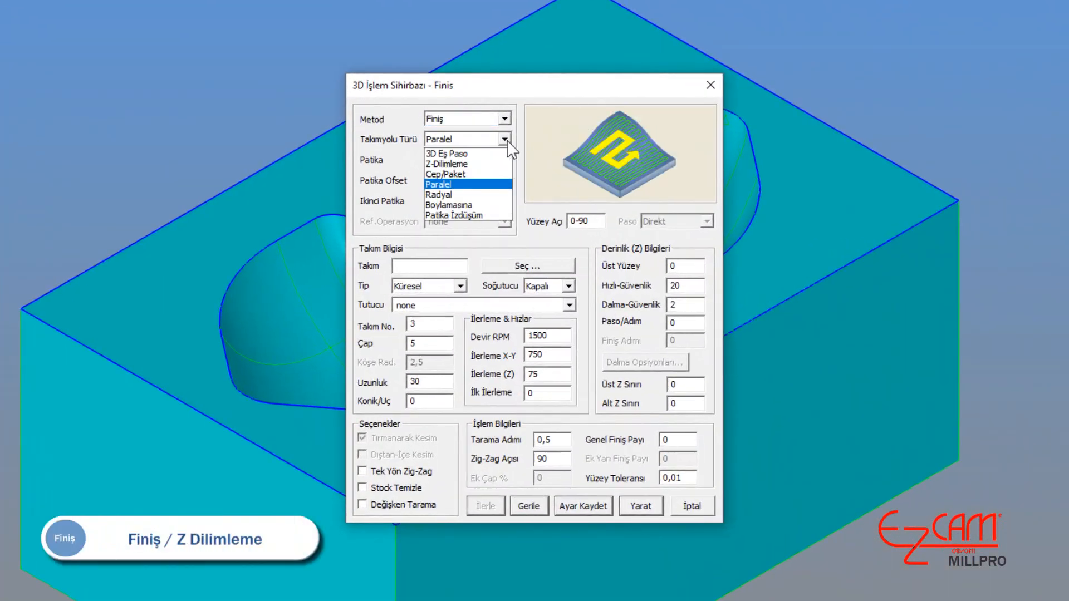
pyautogui.click(468, 164)
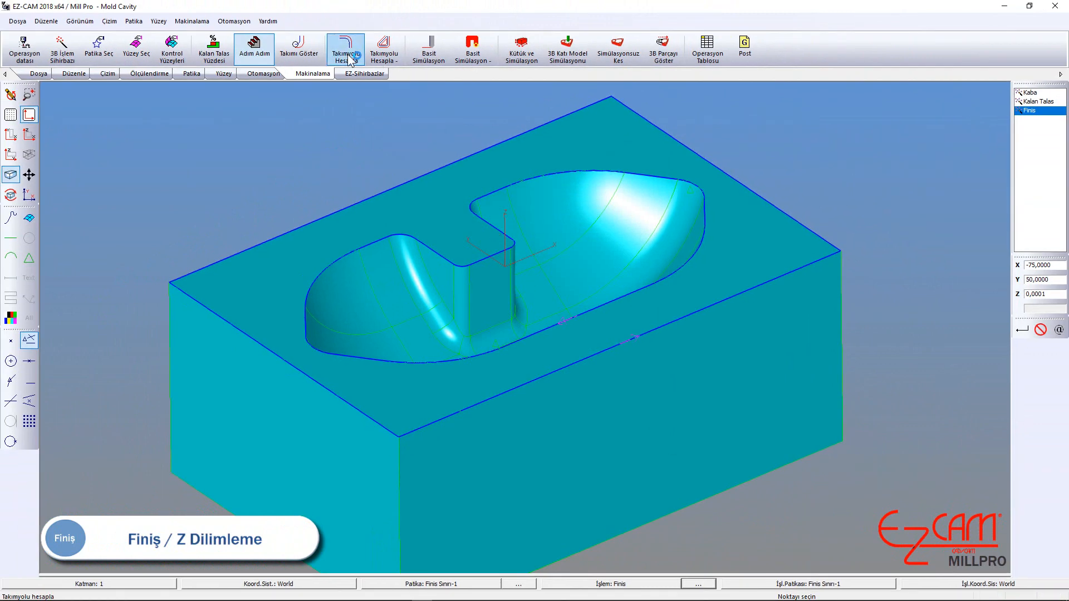
pyautogui.click(346, 50)
pyautogui.click(564, 55)
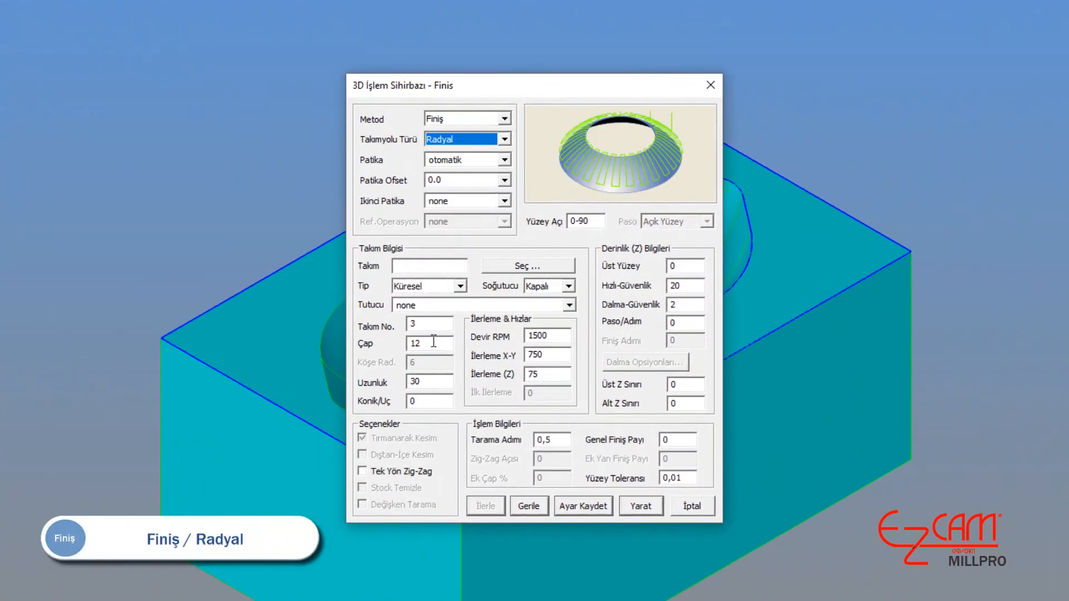
# Apply tool diameter 5 to the Radyal finish and assign the cavity's upper edge curve as the operation path
pyautogui.doubleClick(411, 345)
pyautogui.write('5')
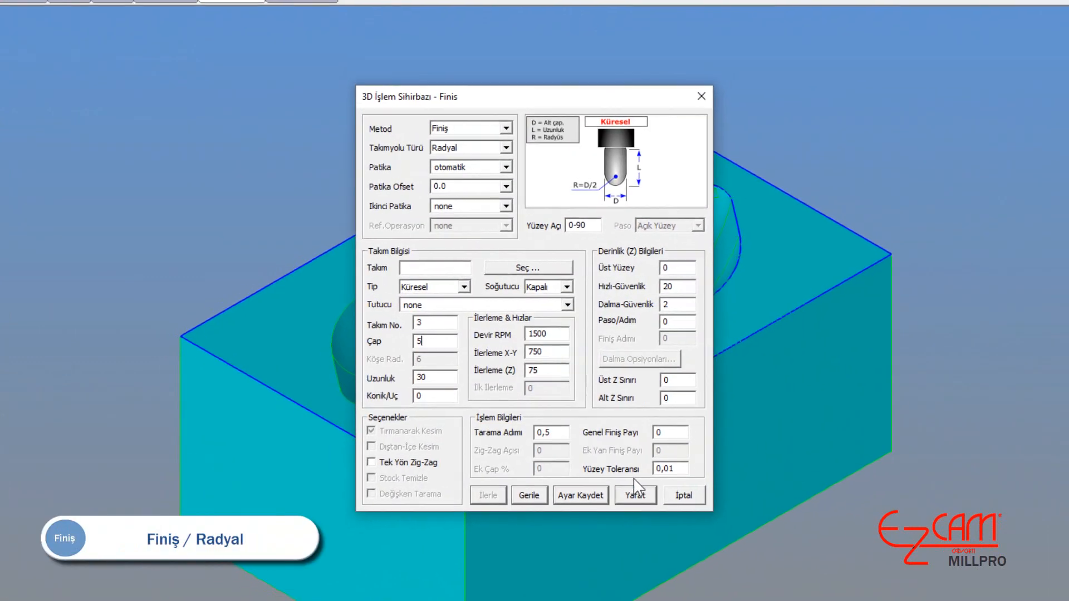
pyautogui.click(641, 506)
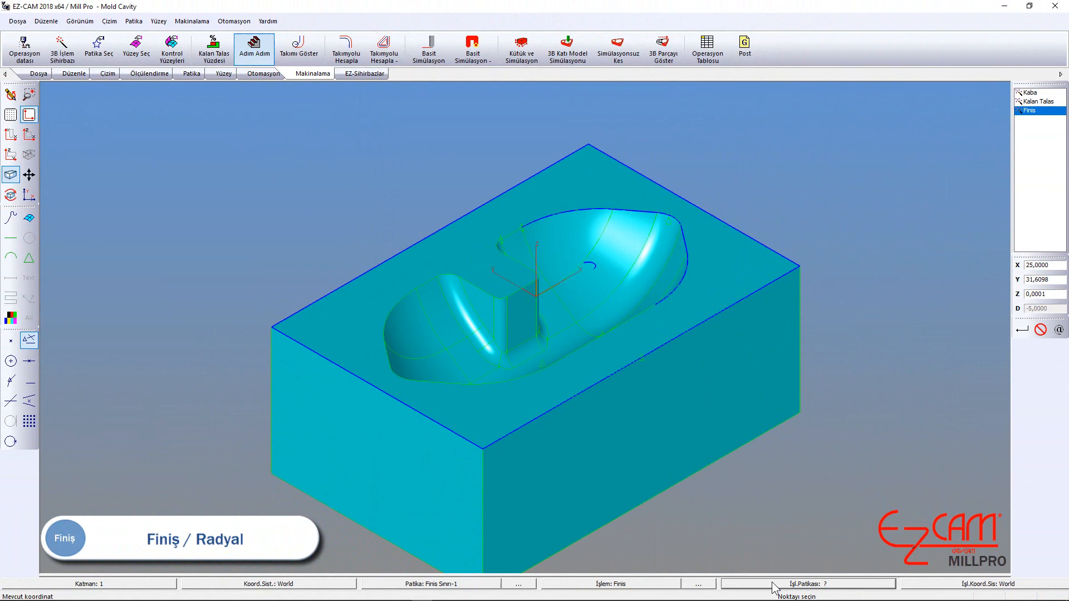
pyautogui.click(771, 582)
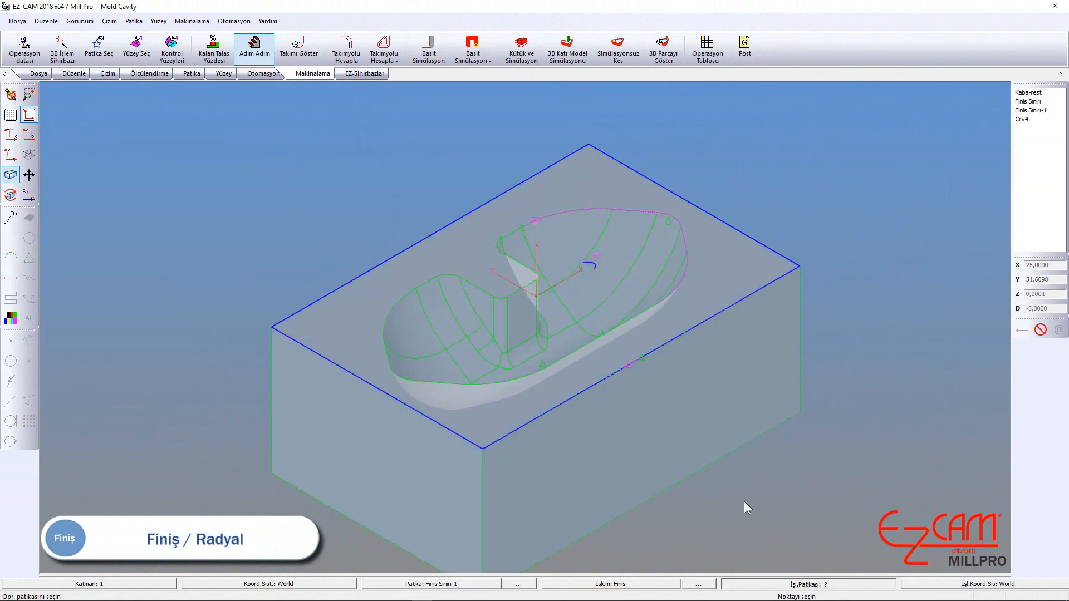
pyautogui.click(623, 211)
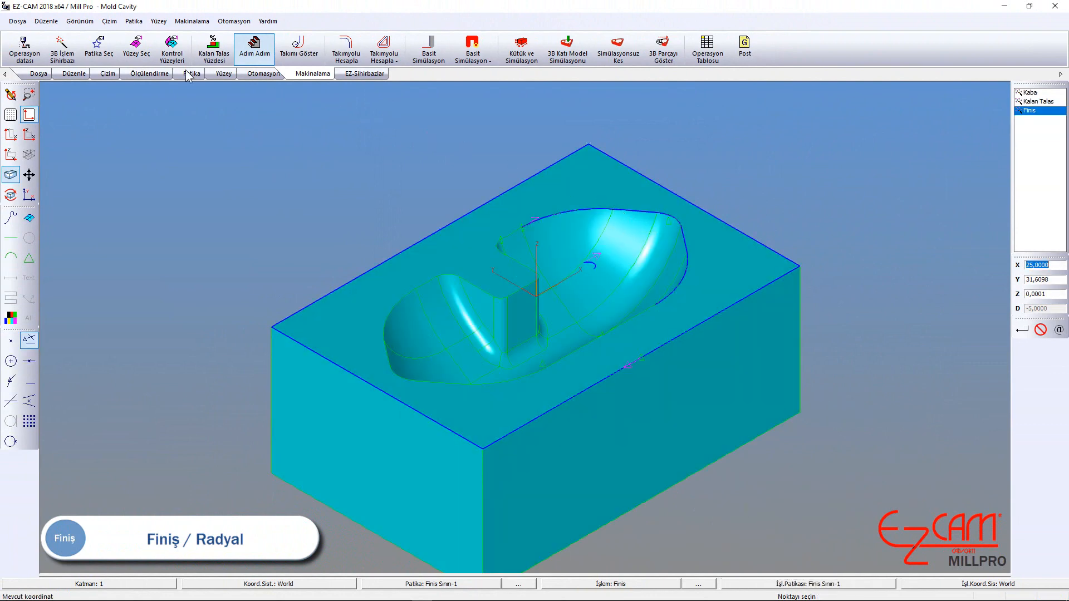
# Add the small arc Crv4 in the middle of the cavity as a path for the Radyal finish and calculate the toolpath
pyautogui.click(98, 50)
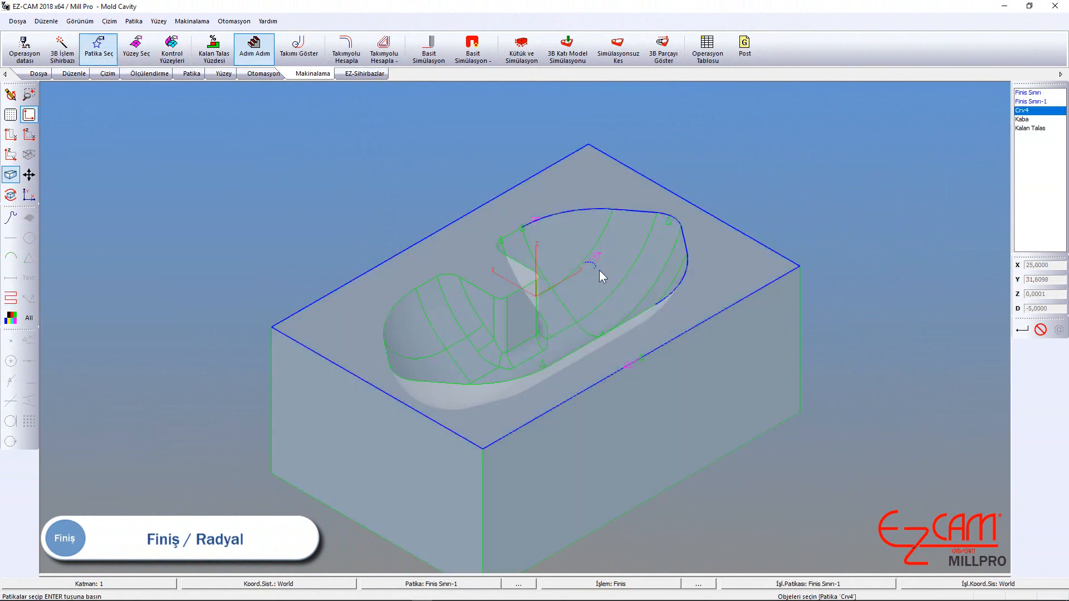
pyautogui.click(1019, 335)
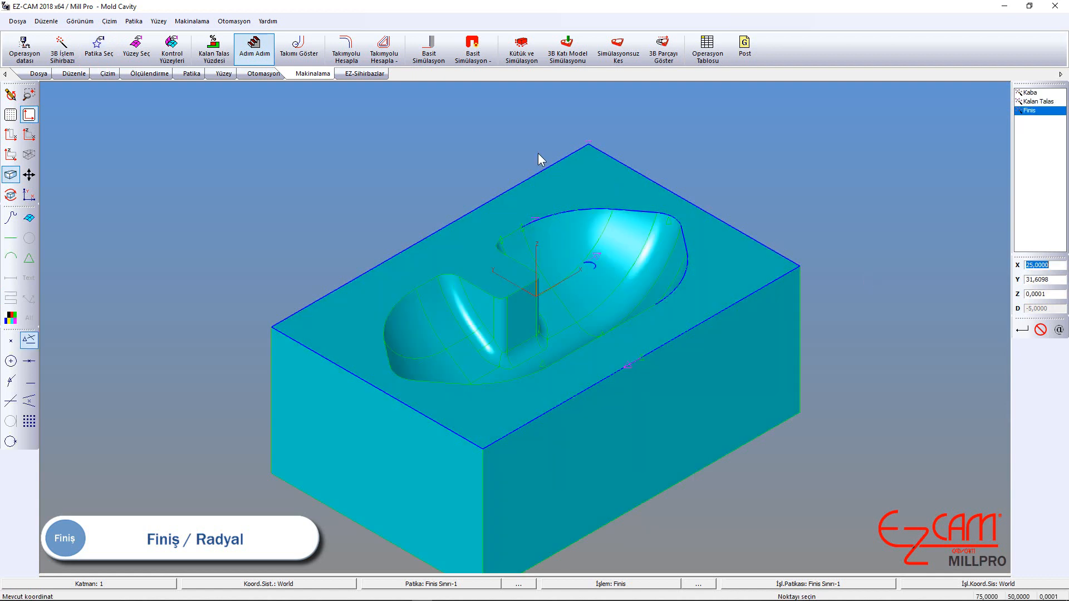
pyautogui.click(350, 59)
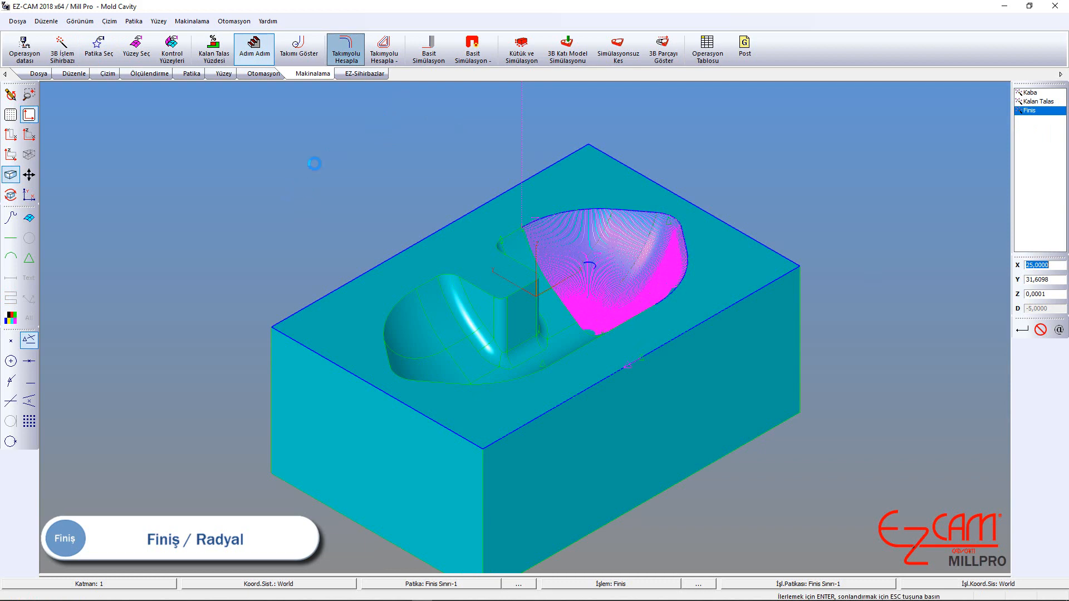
# Check the Radyal finish with the Basit Simülasyon and the 3D solid model simulation
pyautogui.click(429, 51)
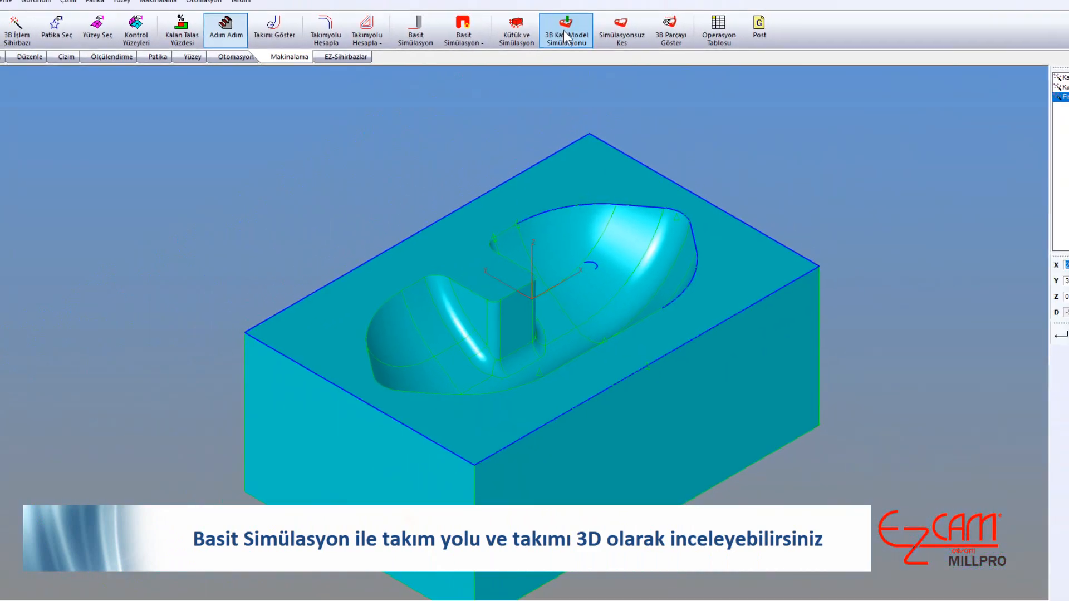
pyautogui.click(564, 30)
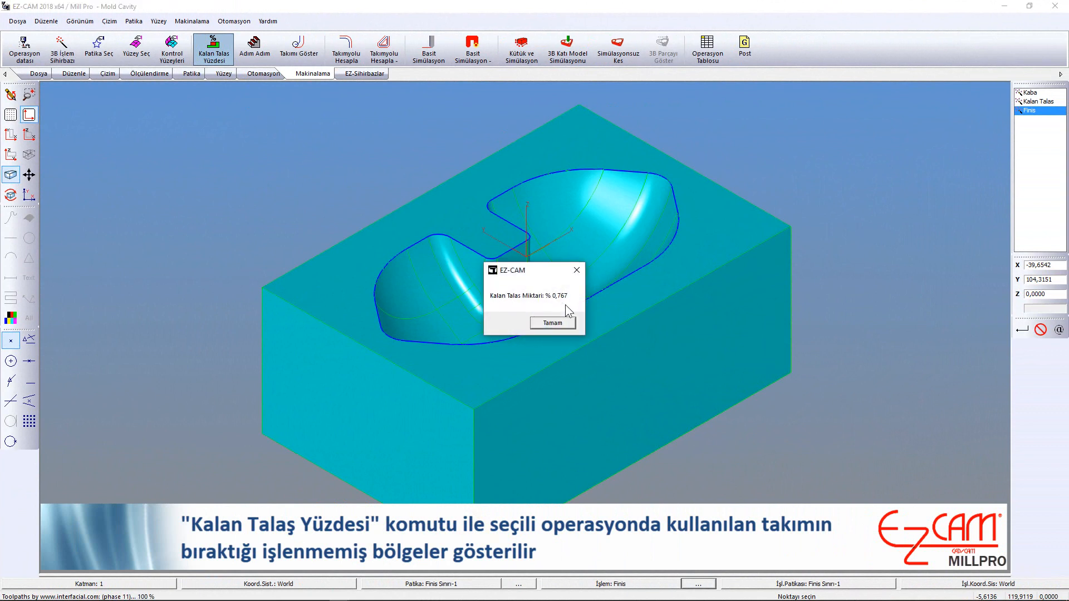
# Examine the regions left unmachined by the Finis operation's tool using Kalan Talaş Yüzdesi, returning to the isometric view
pyautogui.click(553, 323)
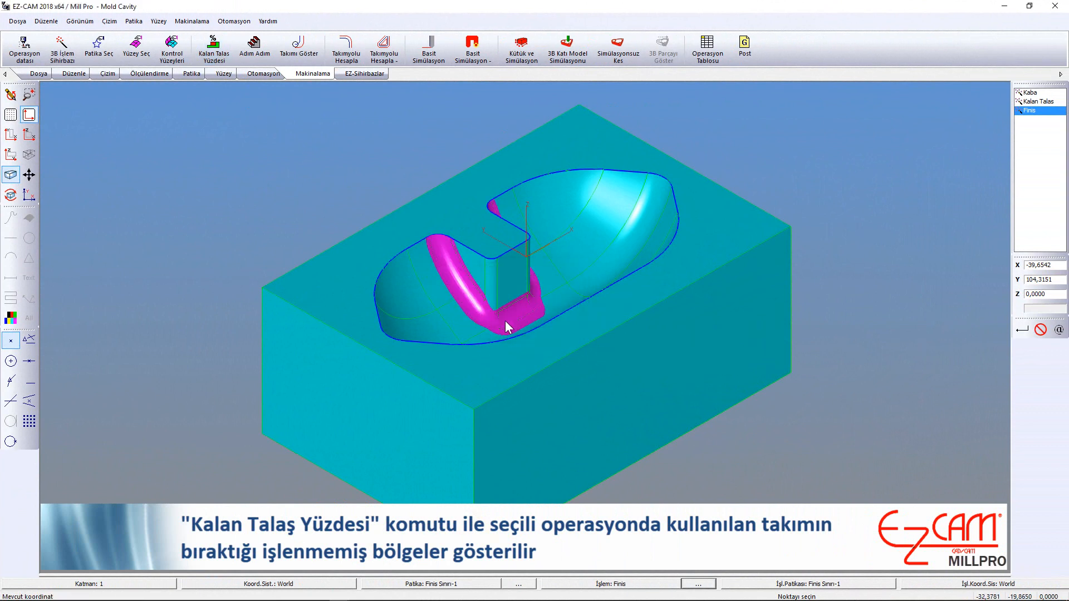
pyautogui.moveTo(662, 185); pyautogui.dragTo(633, 198, button='middle')
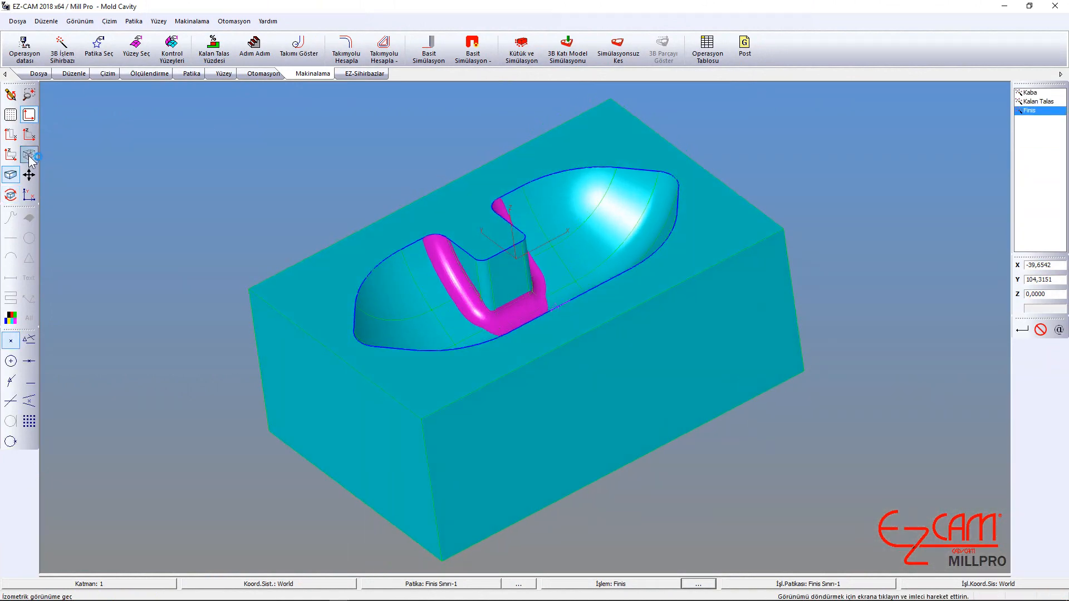
pyautogui.click(29, 156)
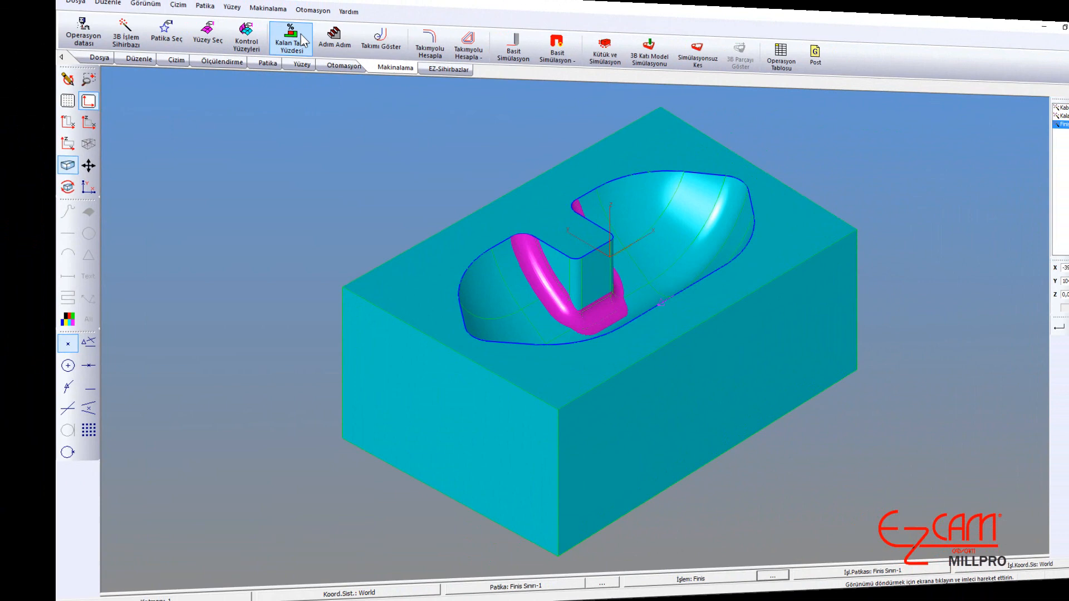
# Find the largest radius tool that can fully machine the model with En Büyük Radyüs Takım
pyautogui.click(231, 22)
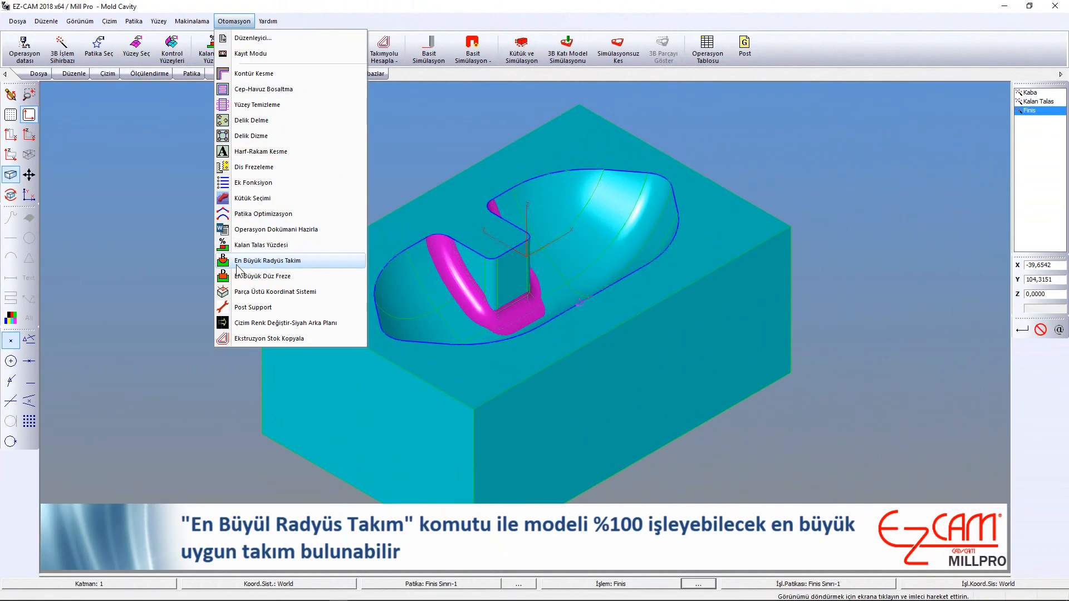
pyautogui.click(267, 261)
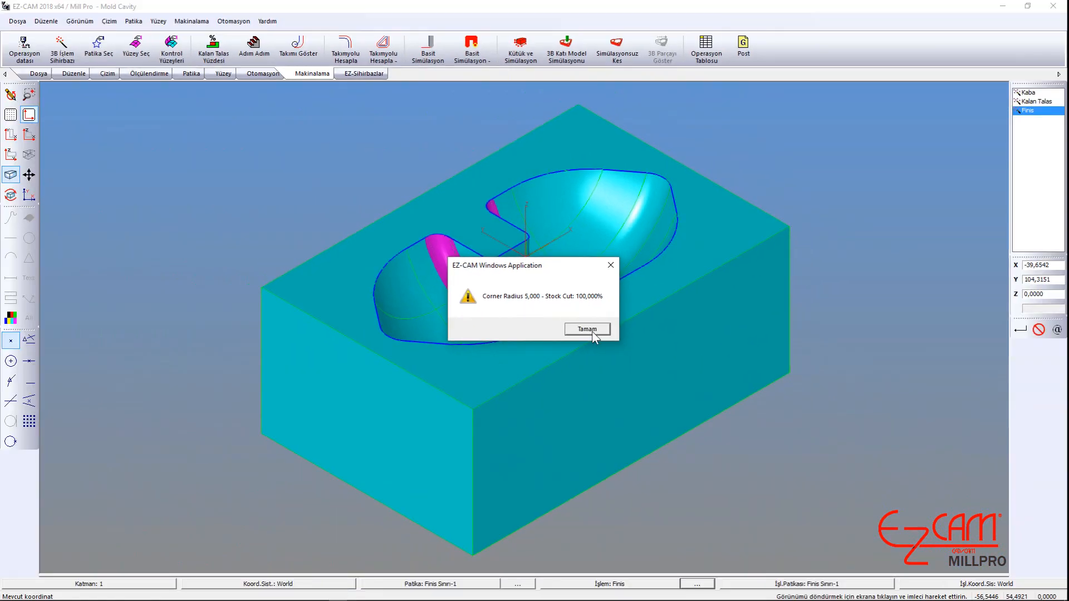
pyautogui.click(587, 329)
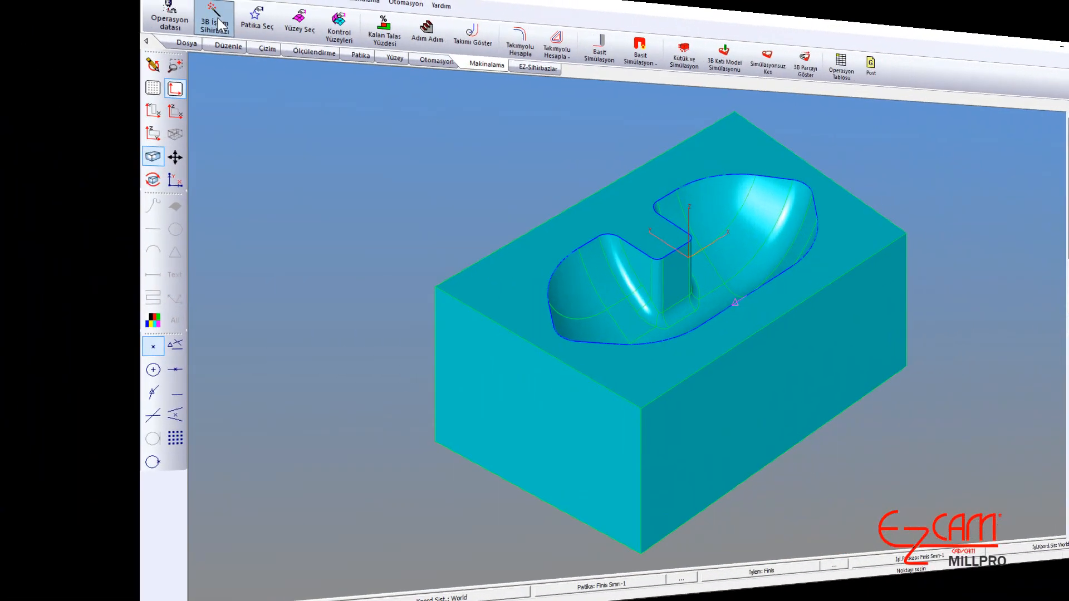
# Start a 3D operation named Kalan Talas (Finis) with method Kalan Talaş (Finiş) and Finis as the reference operation
pyautogui.click(217, 23)
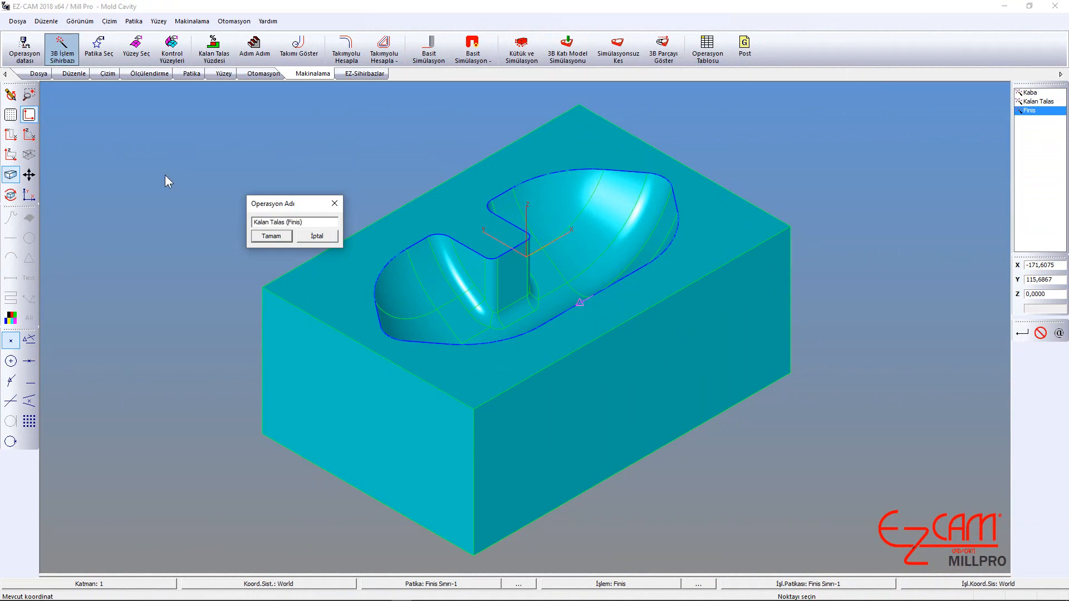
pyautogui.click(271, 236)
pyautogui.click(482, 172)
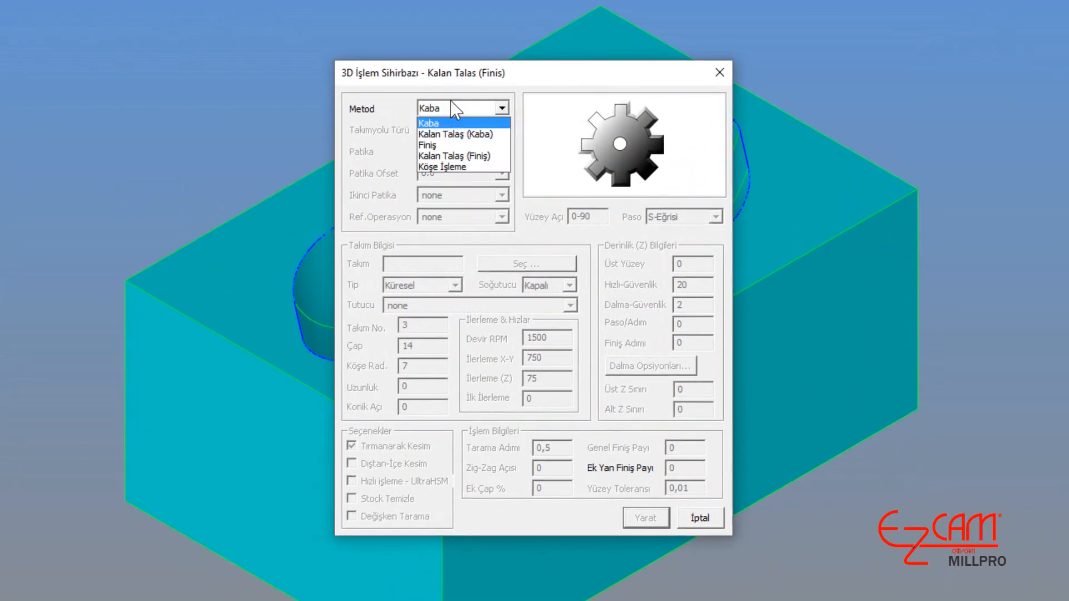
pyautogui.click(453, 156)
pyautogui.click(503, 217)
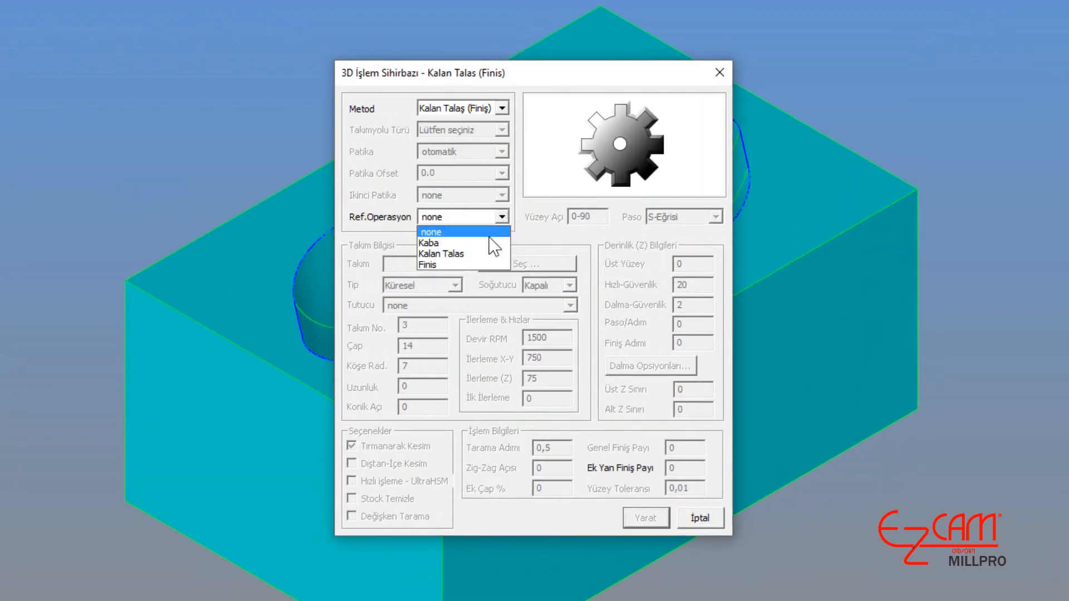
pyautogui.click(479, 263)
# Create the rest-finishing operation with tool number 4 and diameter 6, and cut it without simulation
pyautogui.moveTo(431, 325); pyautogui.dragTo(389, 349)
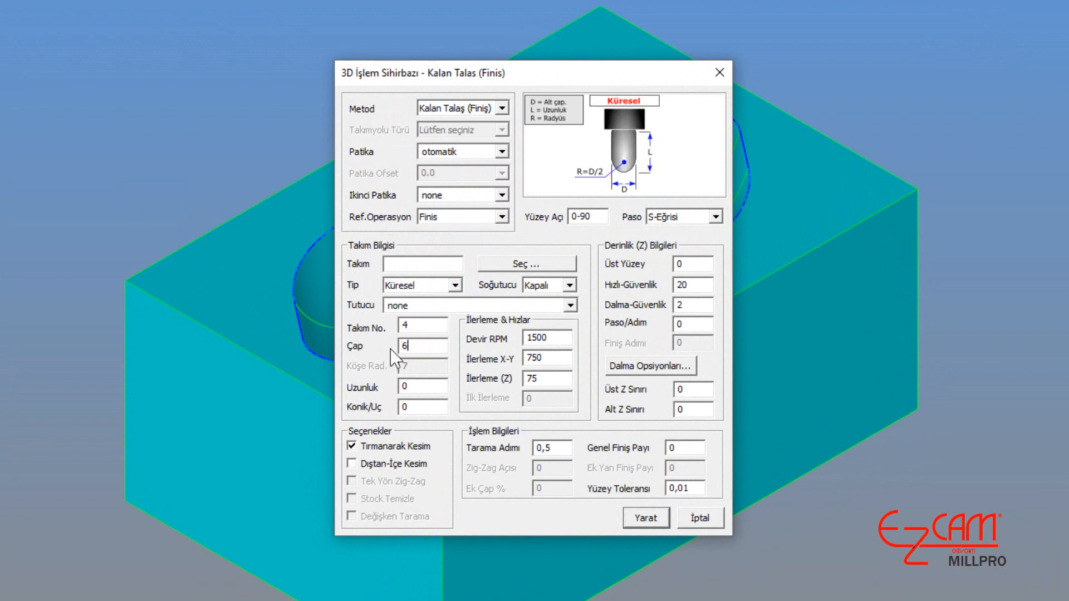
pyautogui.write('6')
pyautogui.click(642, 518)
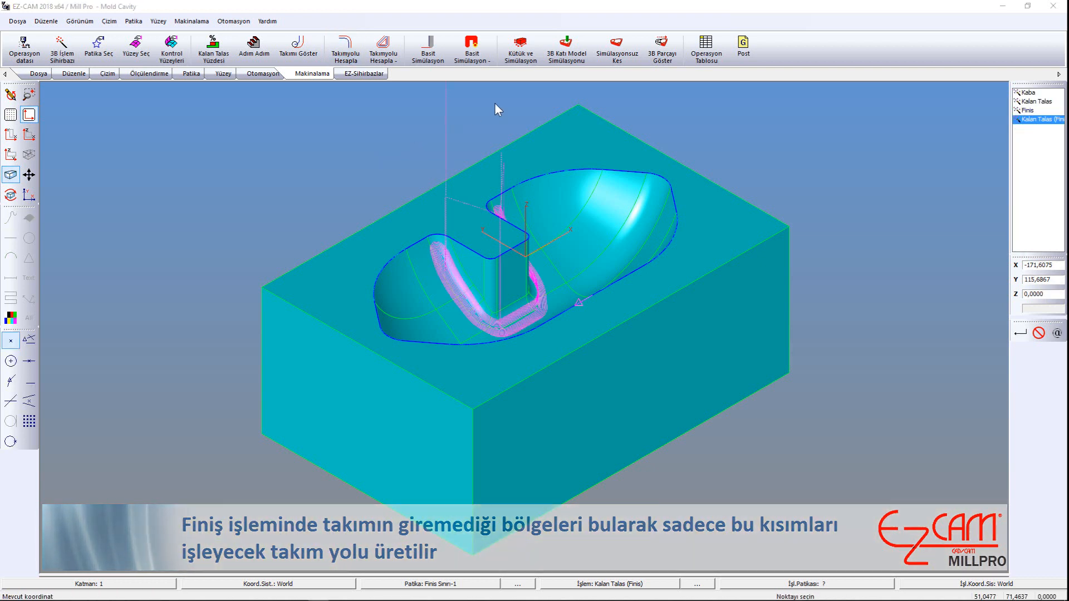
pyautogui.click(618, 53)
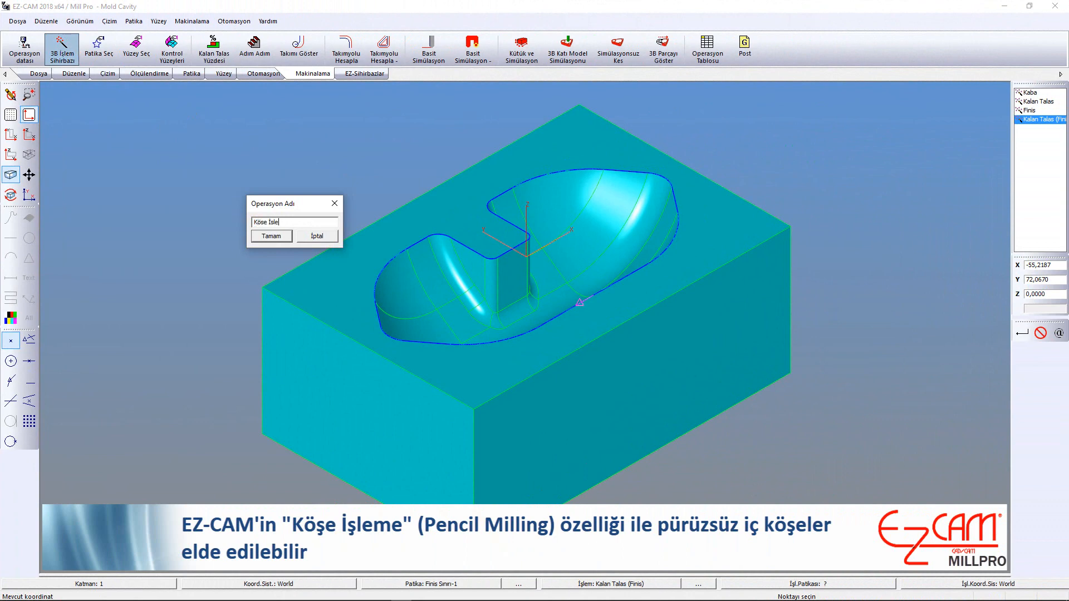
# Create the Köse Isleme operation with method Köşe İşleme, tool number 5 and diameter 10
pyautogui.click(261, 236)
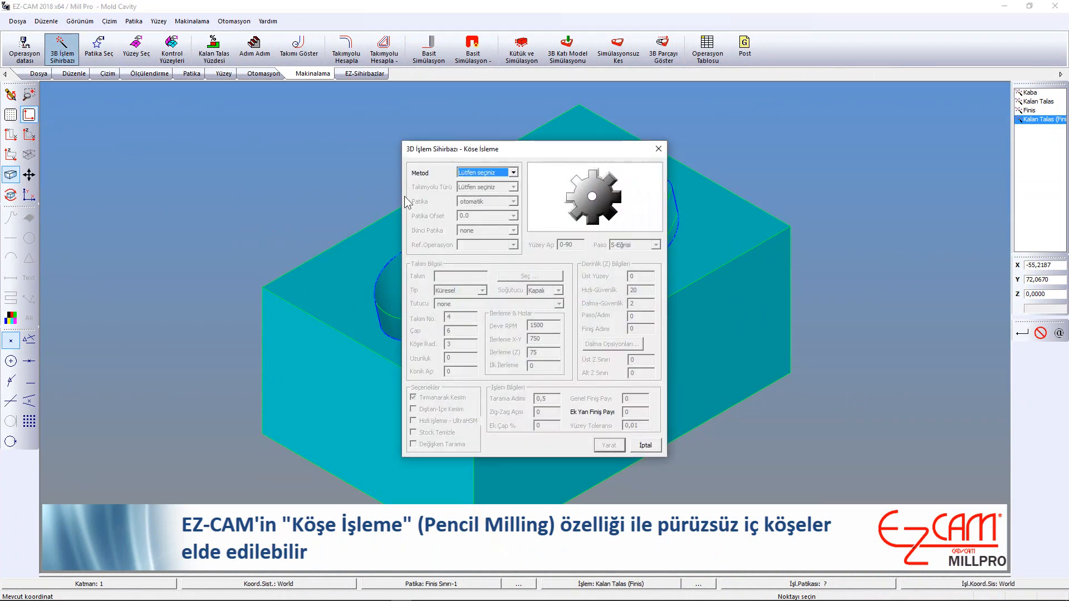
pyautogui.click(479, 172)
pyautogui.click(472, 215)
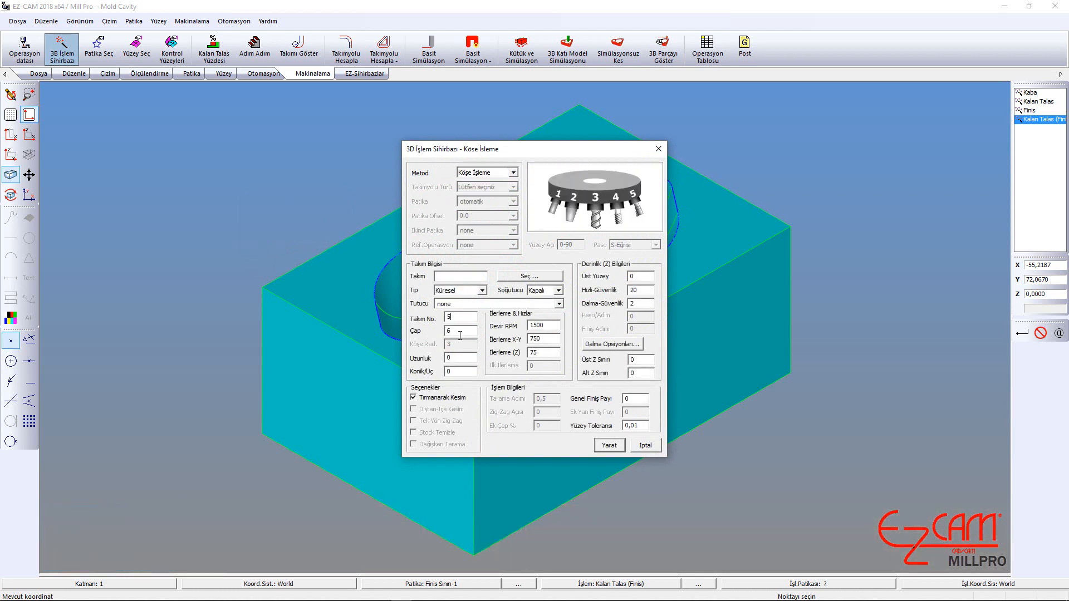
pyautogui.press('Tab')
pyautogui.write('10')
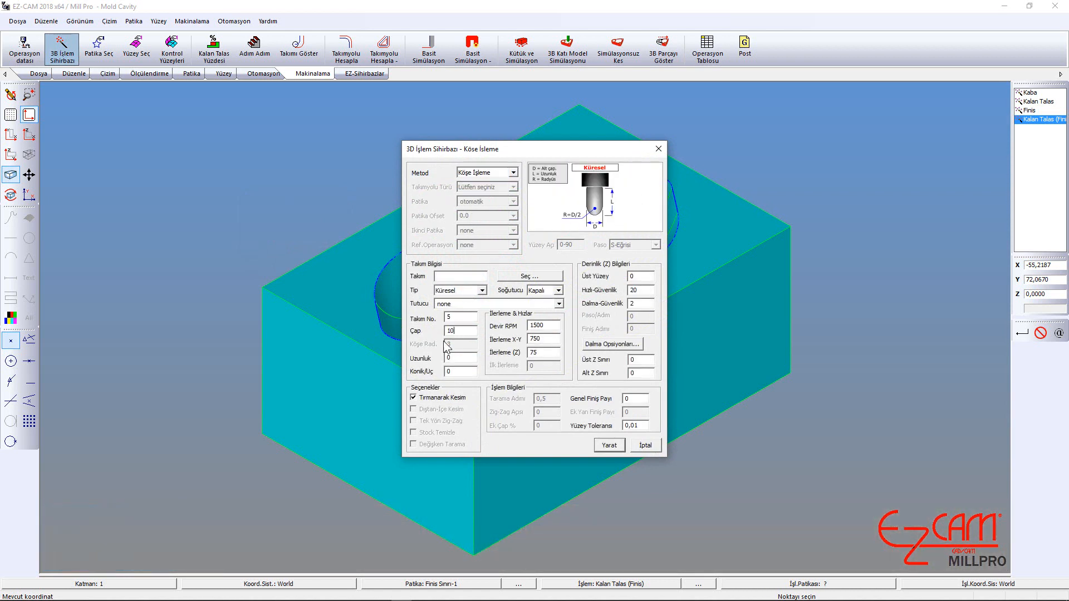
pyautogui.click(610, 446)
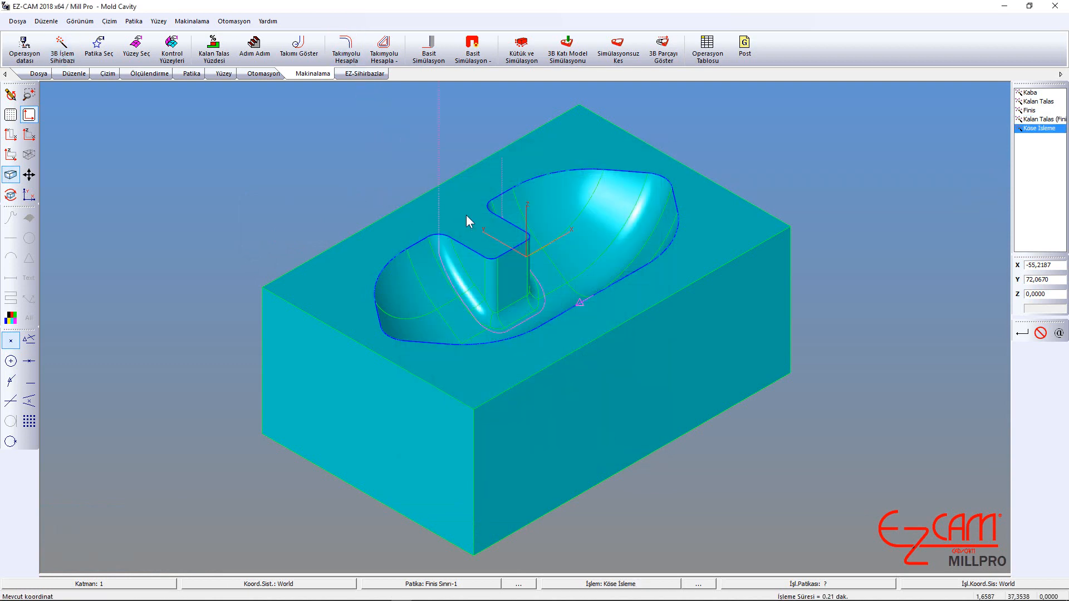
# Inspect the corner toolpath with the Basit Simülasyon and display the saved simulation result of Köse Isleme
pyautogui.scroll(5, 454, 237)
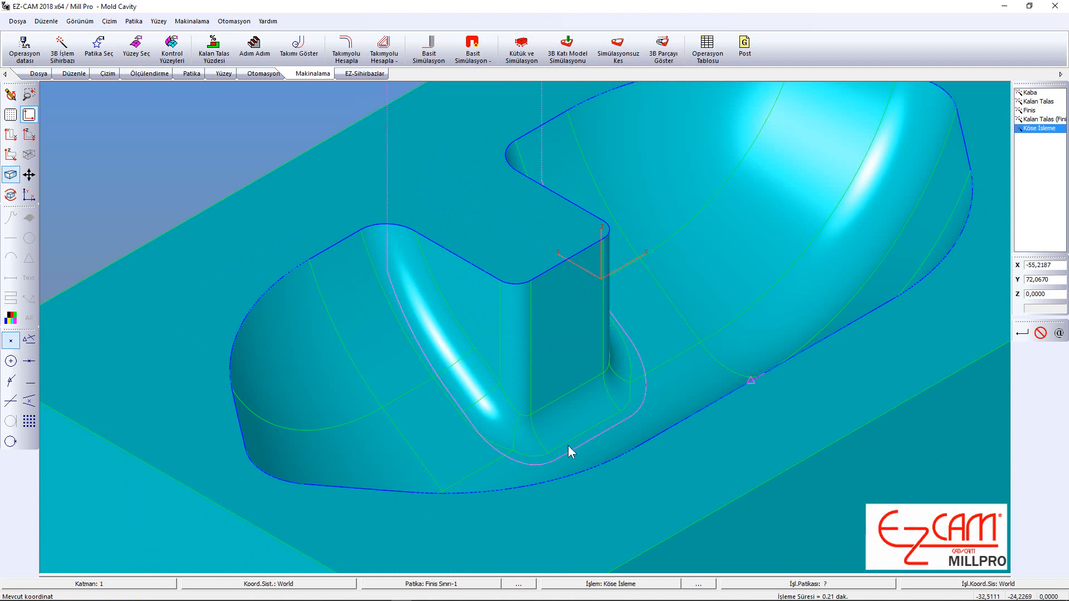
pyautogui.click(430, 51)
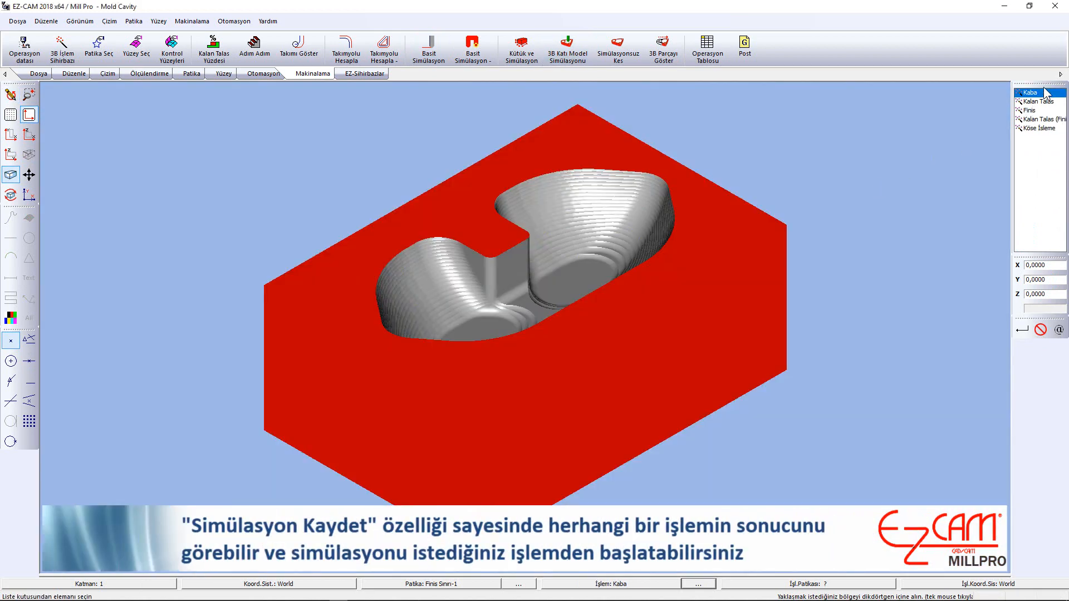
pyautogui.click(1030, 129)
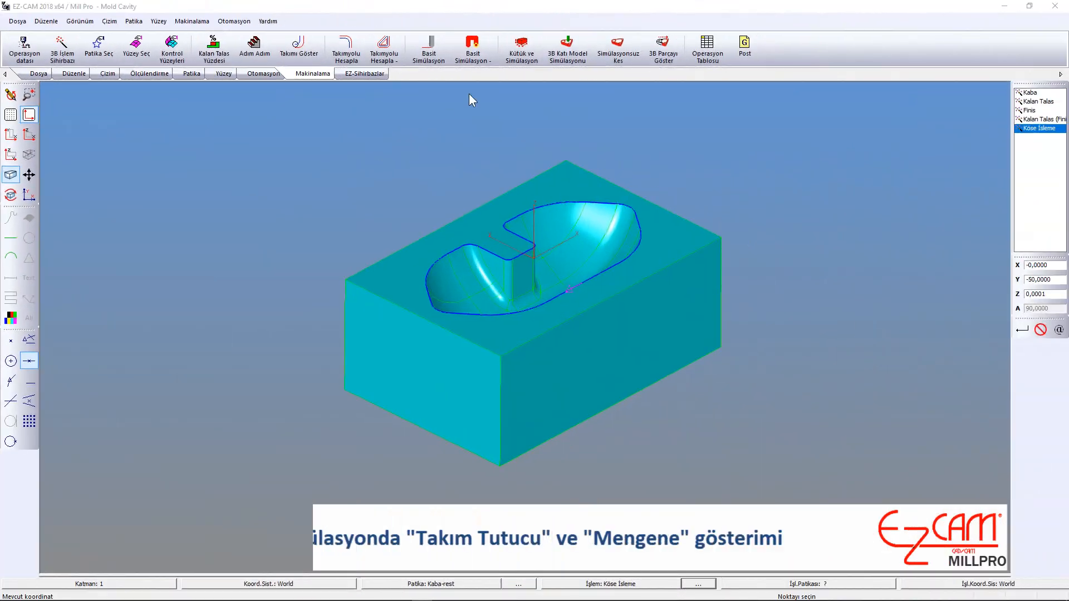
# Set the simulation to show Takım Tutucu and Mengene for the 3D solid model simulation
pyautogui.click(521, 47)
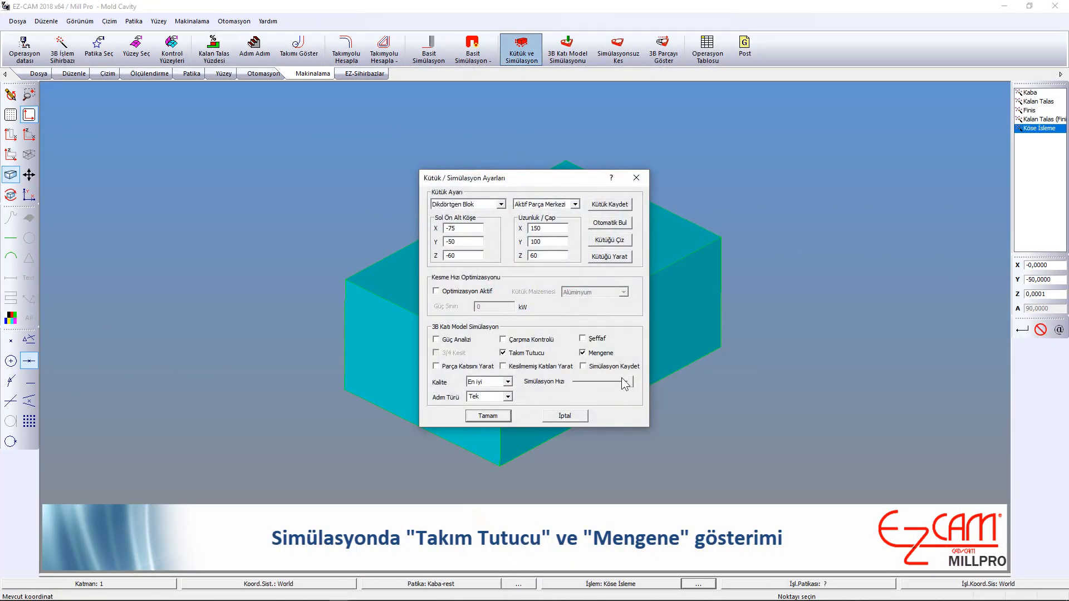
pyautogui.click(487, 416)
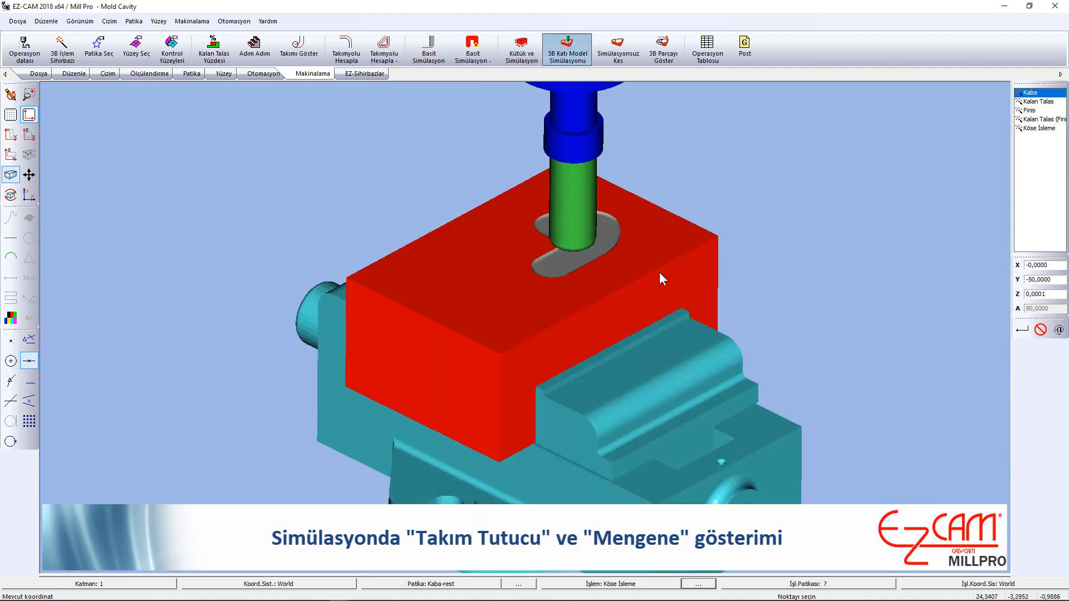
# Examine the running simulation with tool holder and vise from the front, the side and in isometric view
pyautogui.scroll(-3, 660, 277)
pyautogui.scroll(1, 739, 215)
pyautogui.click(10, 194)
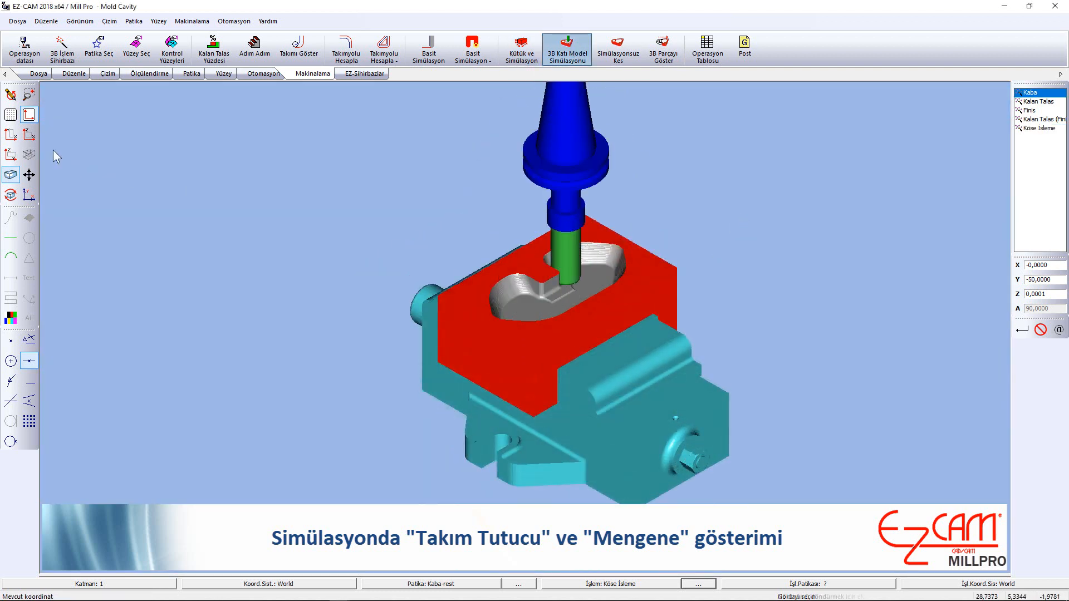
pyautogui.click(31, 135)
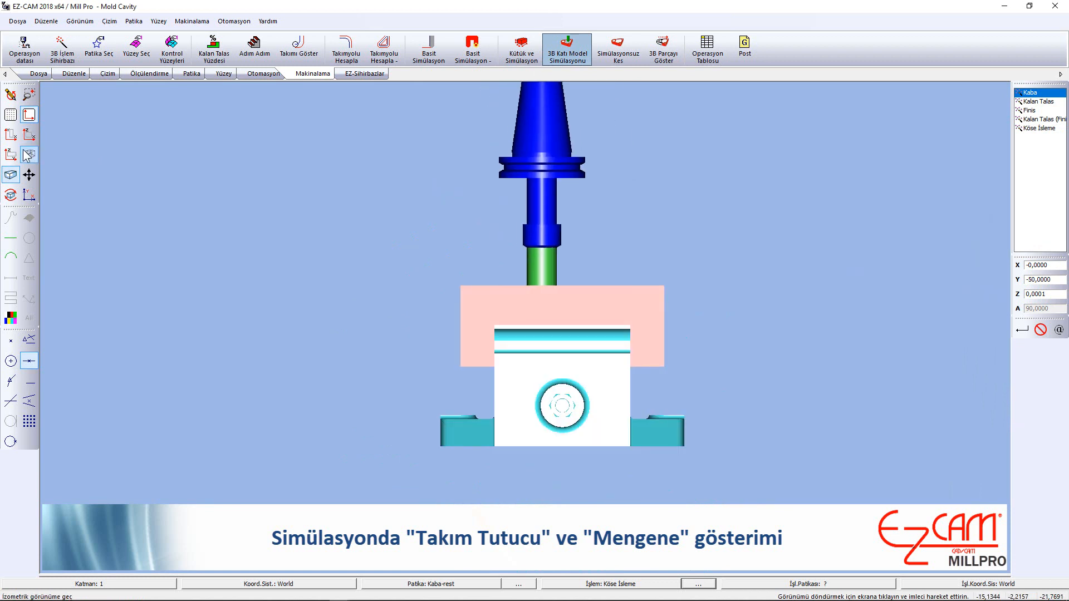
pyautogui.click(9, 156)
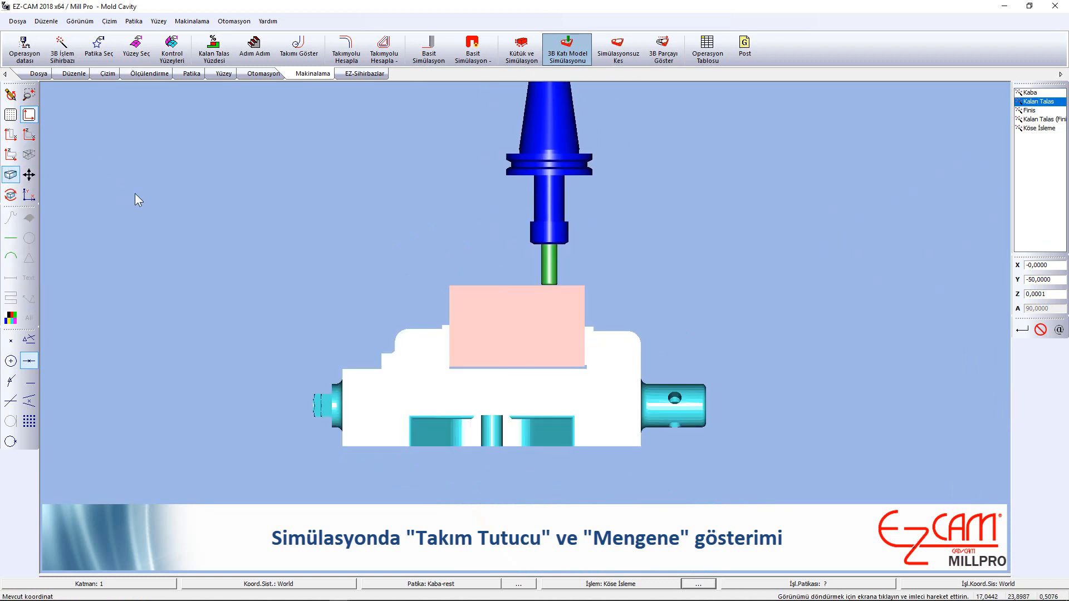
pyautogui.click(29, 155)
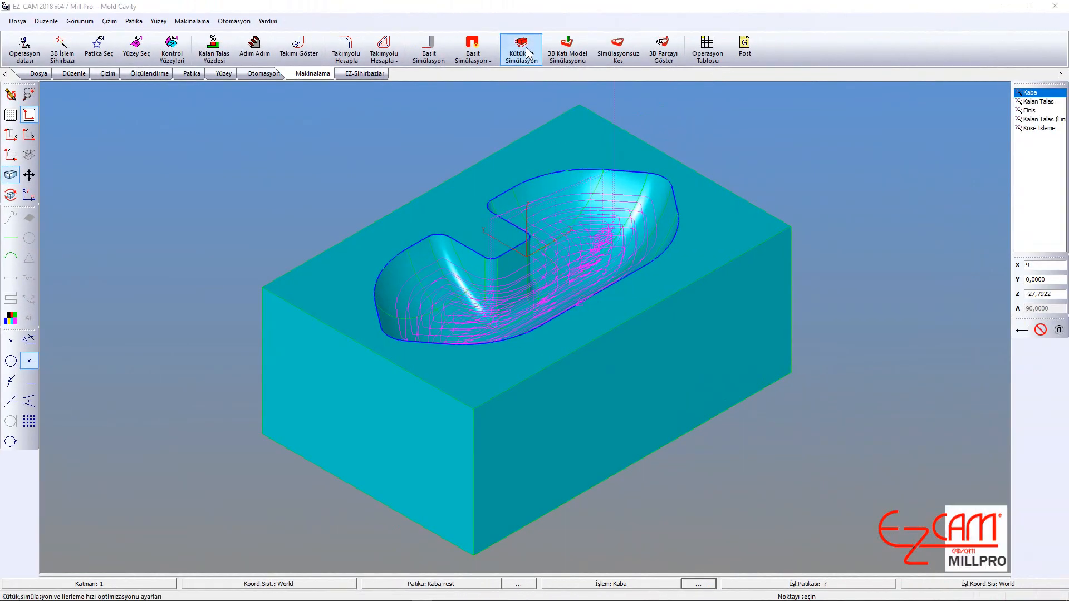
# Enable Çarpma Kontrolü in the simulation settings and assign the holder AR-SK40-SPAZ-D2-20-L70 to the Kaba operation
pyautogui.click(522, 49)
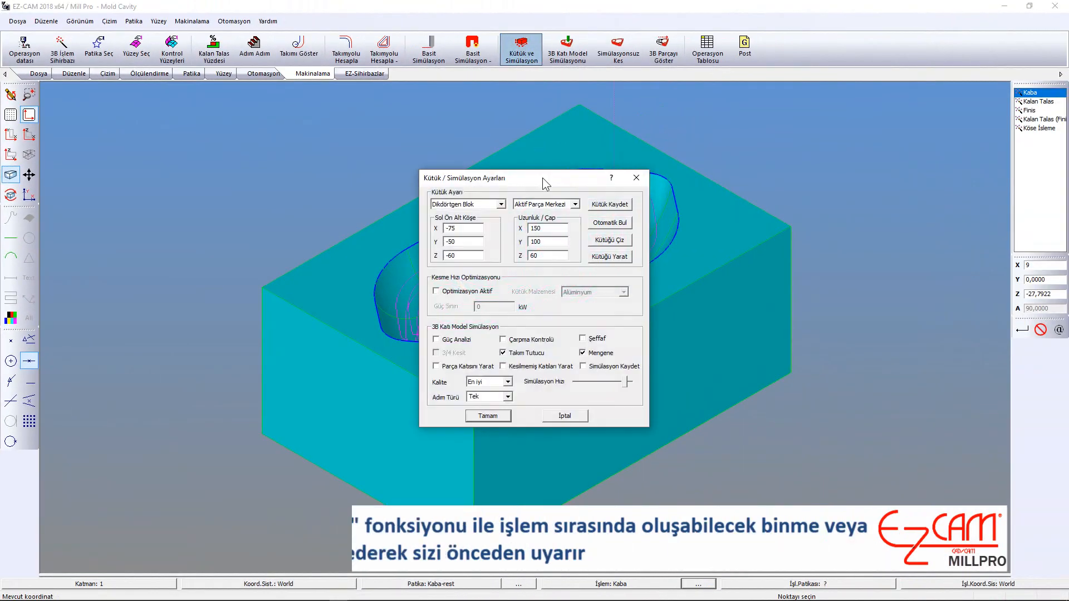
pyautogui.click(497, 419)
pyautogui.doubleClick(1026, 94)
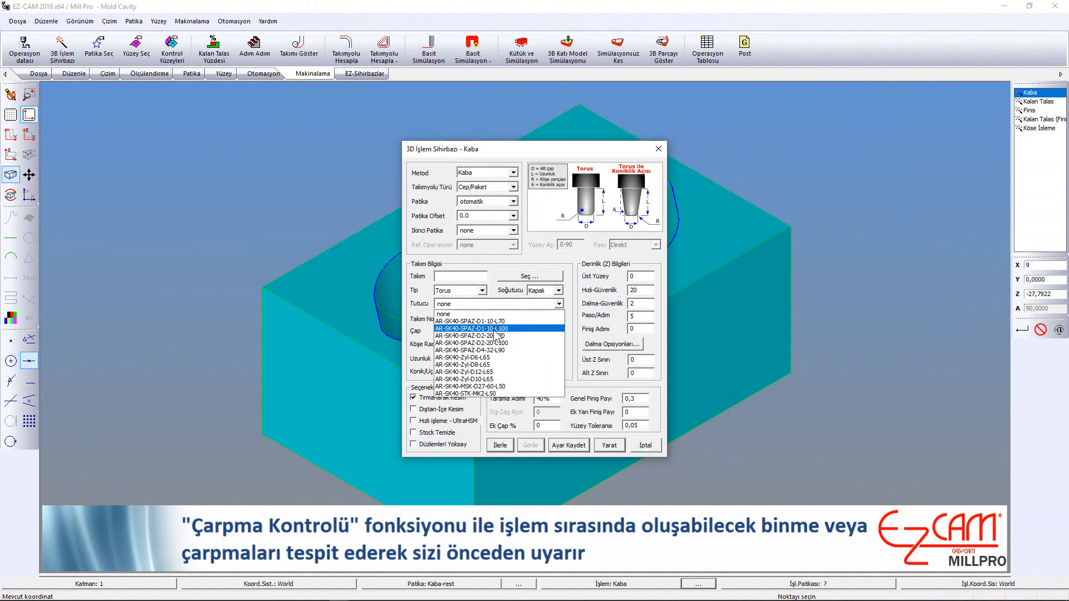
pyautogui.click(494, 336)
pyautogui.click(611, 446)
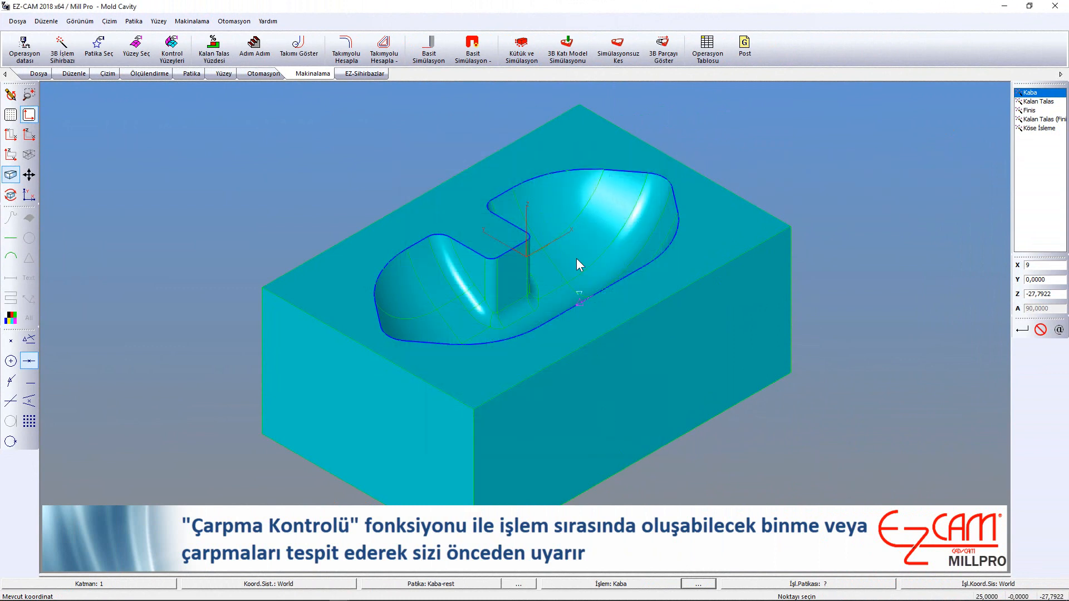
# Run the 3D solid model simulation of Kaba to check for collisions, moving the message window clear of the tool
pyautogui.click(579, 63)
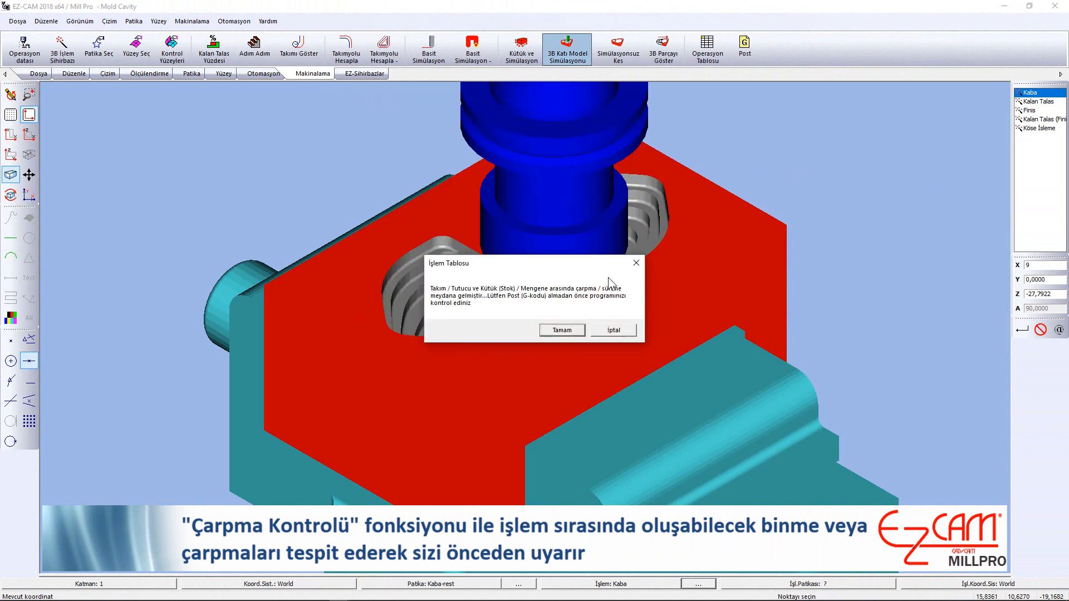
pyautogui.moveTo(544, 263); pyautogui.dragTo(541, 319)
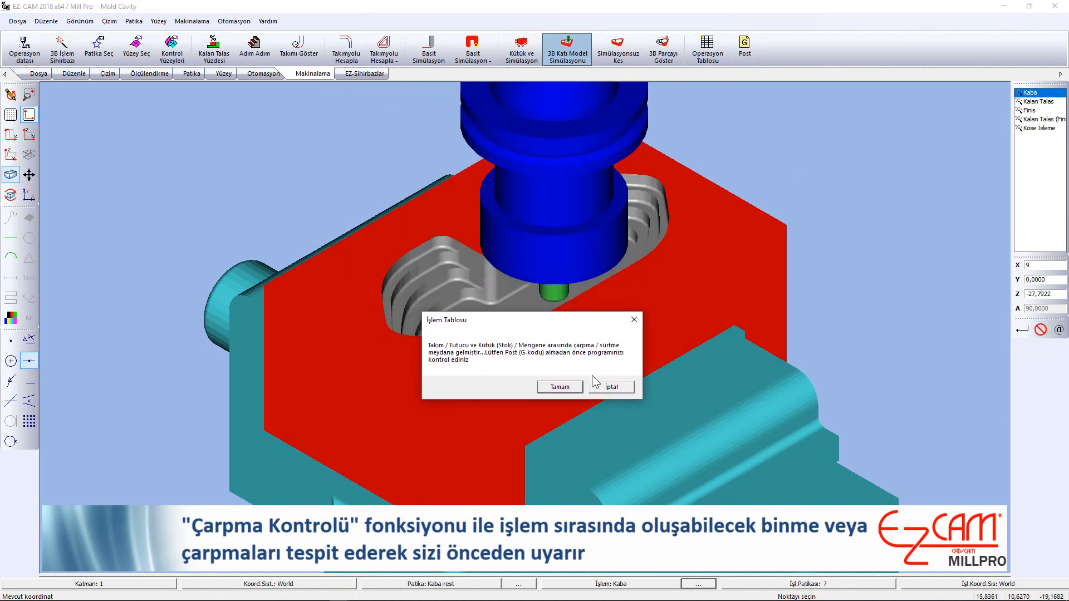
# Cancel the Kaba simulation at the collision warning and examine the tool holder against the stock from close up and in isometric view
pyautogui.click(607, 387)
pyautogui.moveTo(596, 262); pyautogui.dragTo(273, 359, button='middle')
pyautogui.scroll(6, 534, 235)
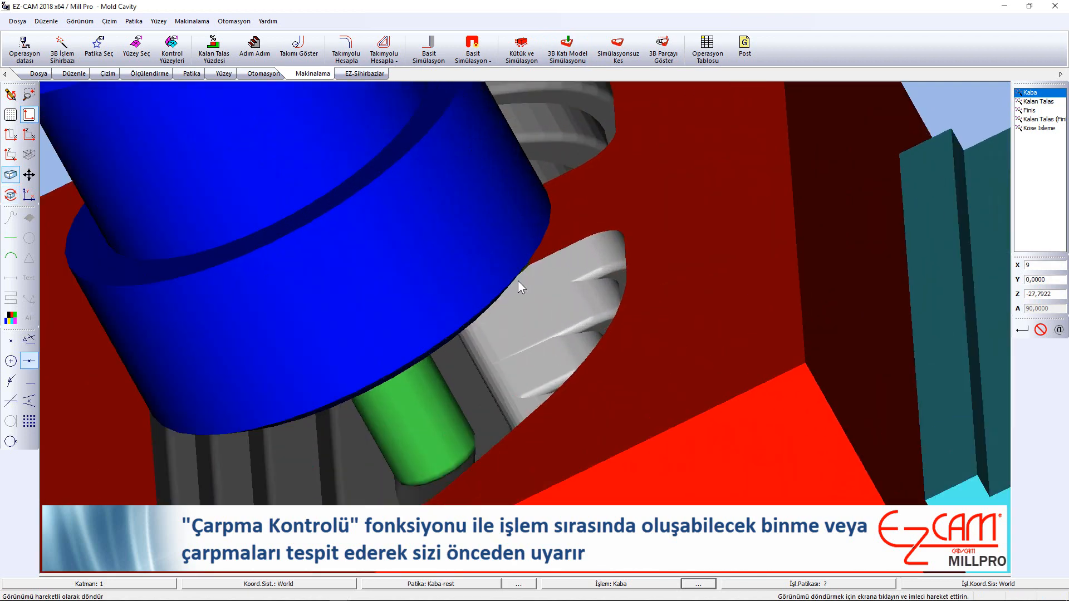
pyautogui.moveTo(518, 281); pyautogui.dragTo(697, 245, button='middle')
pyautogui.scroll(-2, 697, 245)
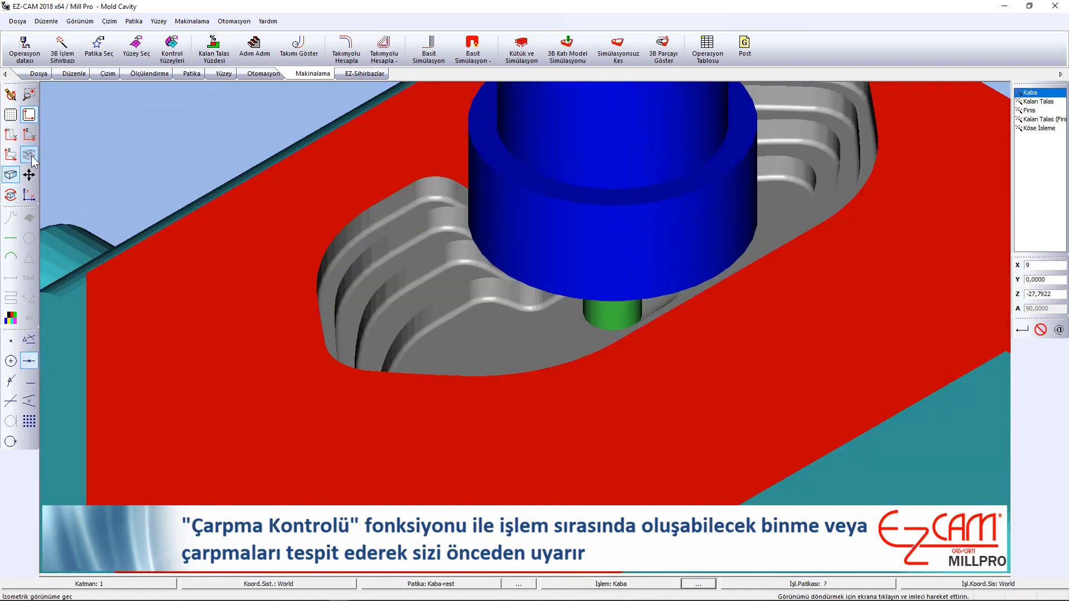
pyautogui.click(30, 97)
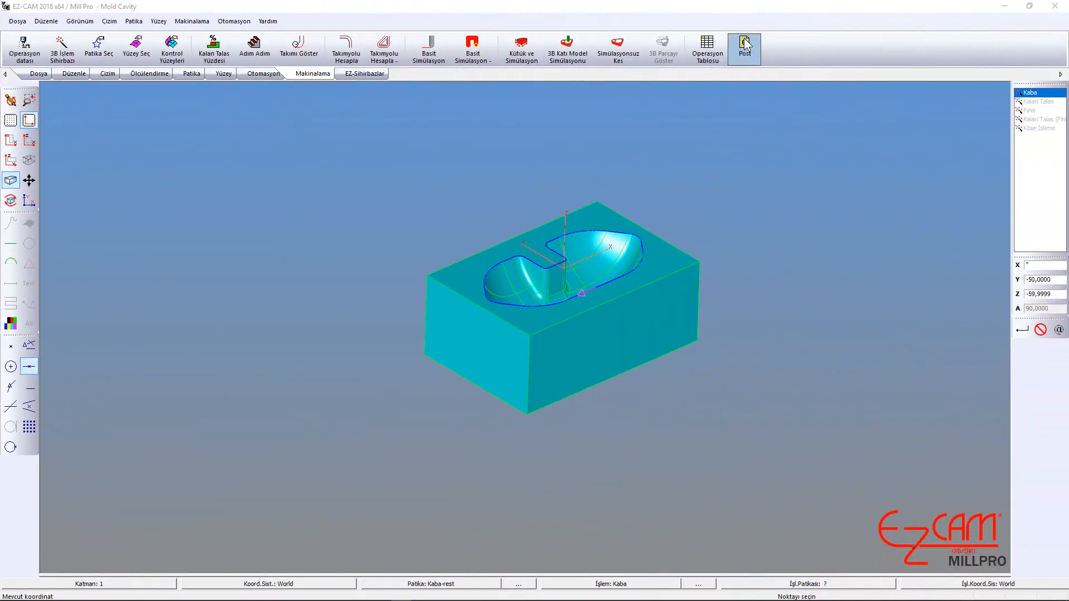
# Post the Kaba operation with the fanuc.cnc post processor to Mold Cavity.txt as program number 1234 and look through the G-code
pyautogui.click(746, 45)
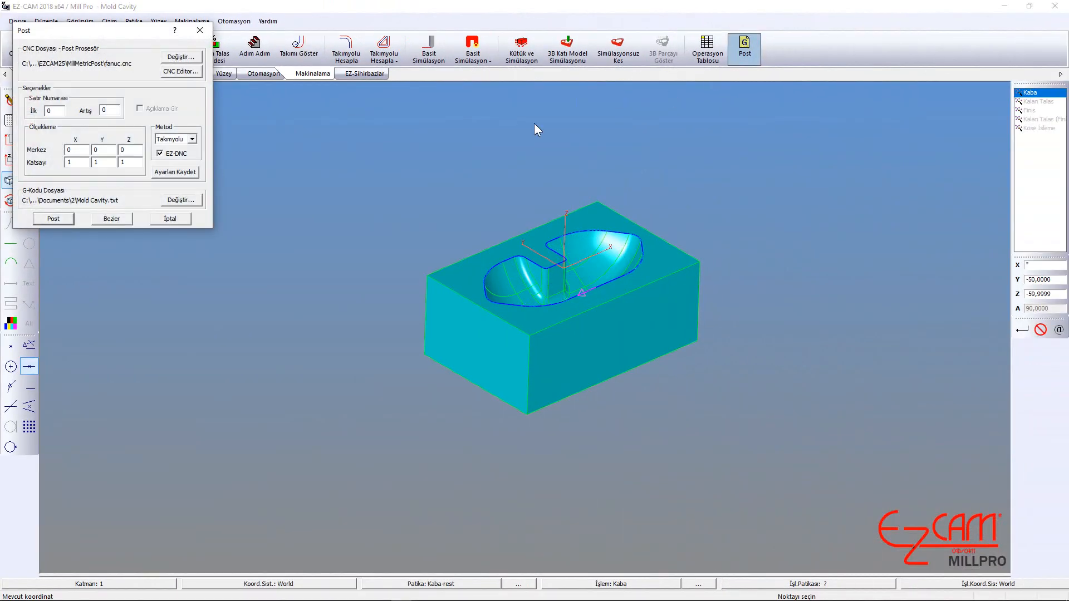
pyautogui.click(54, 219)
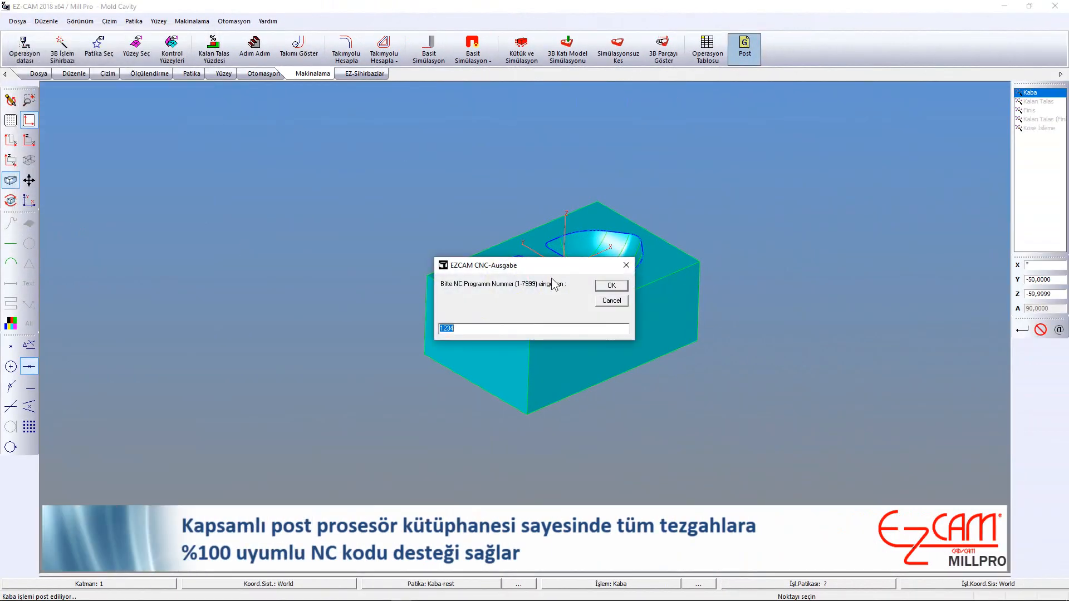
pyautogui.click(612, 286)
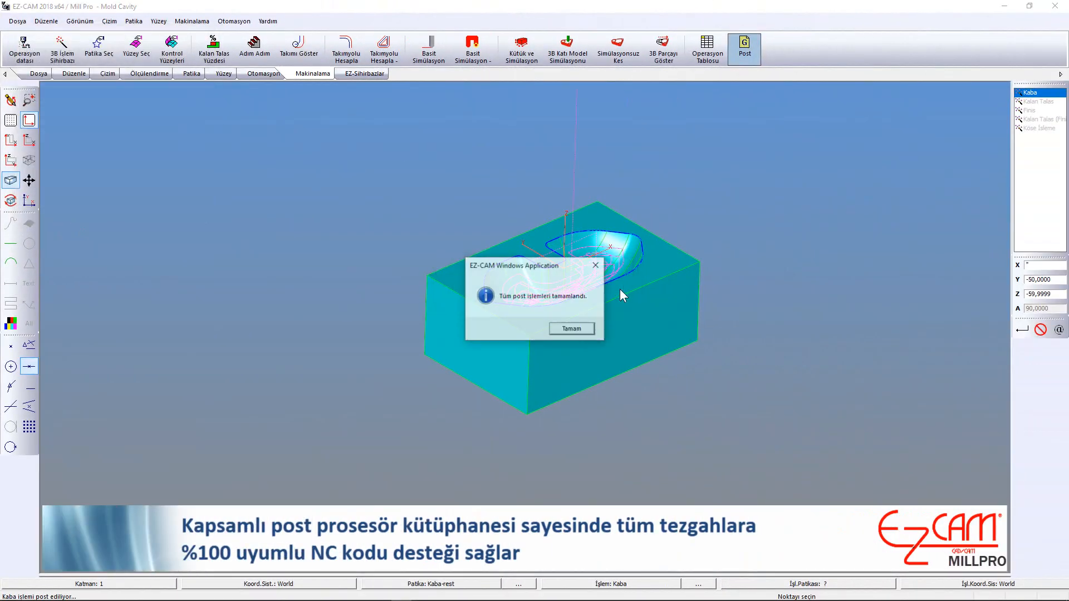
pyautogui.click(570, 328)
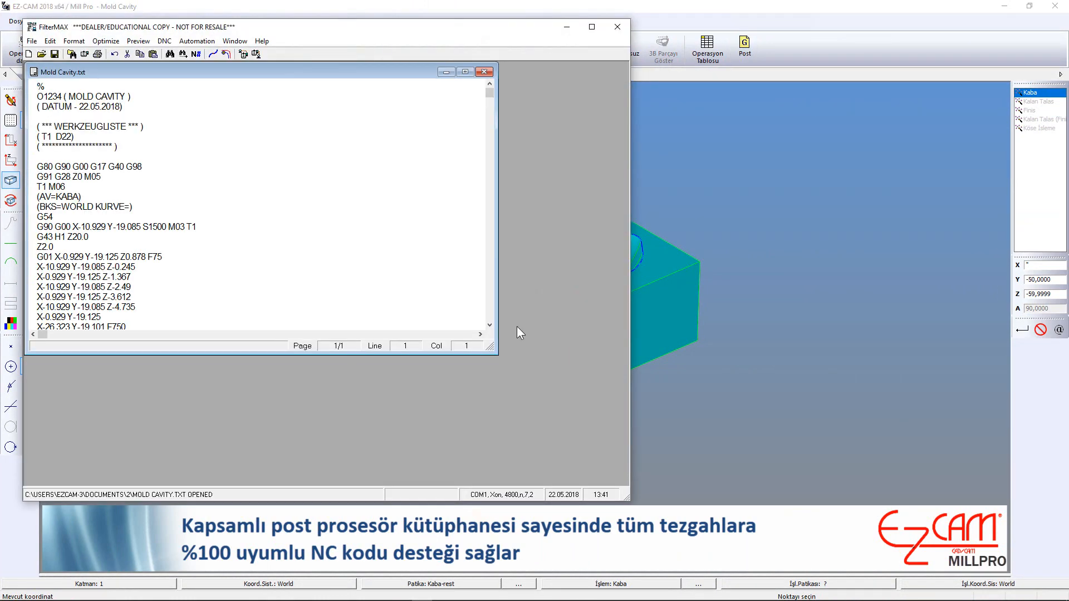
pyautogui.click(490, 325)
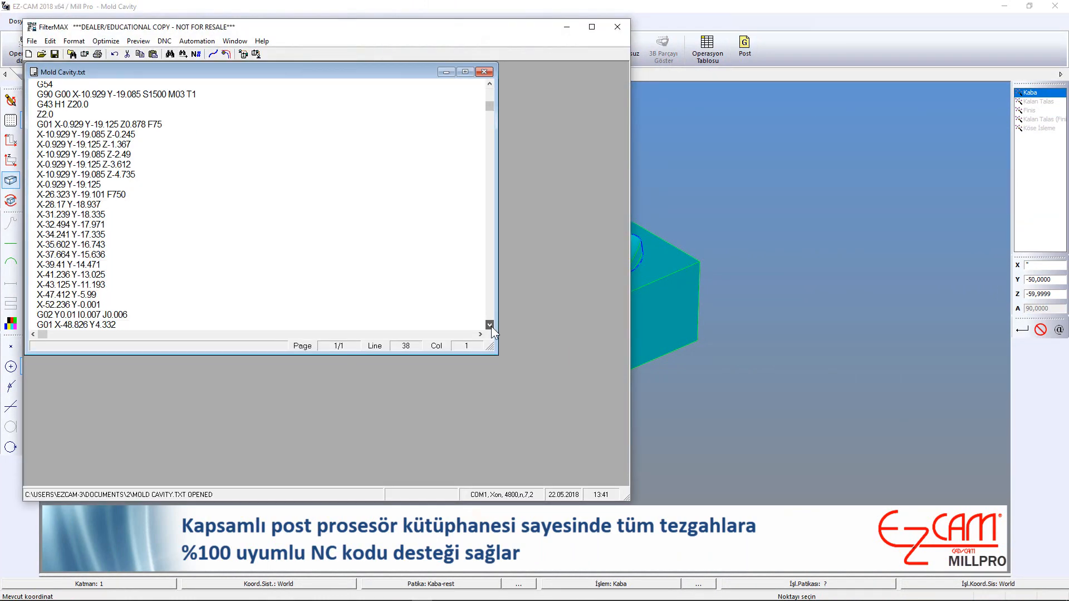
pyautogui.moveTo(491, 326); pyautogui.dragTo(491, 326)
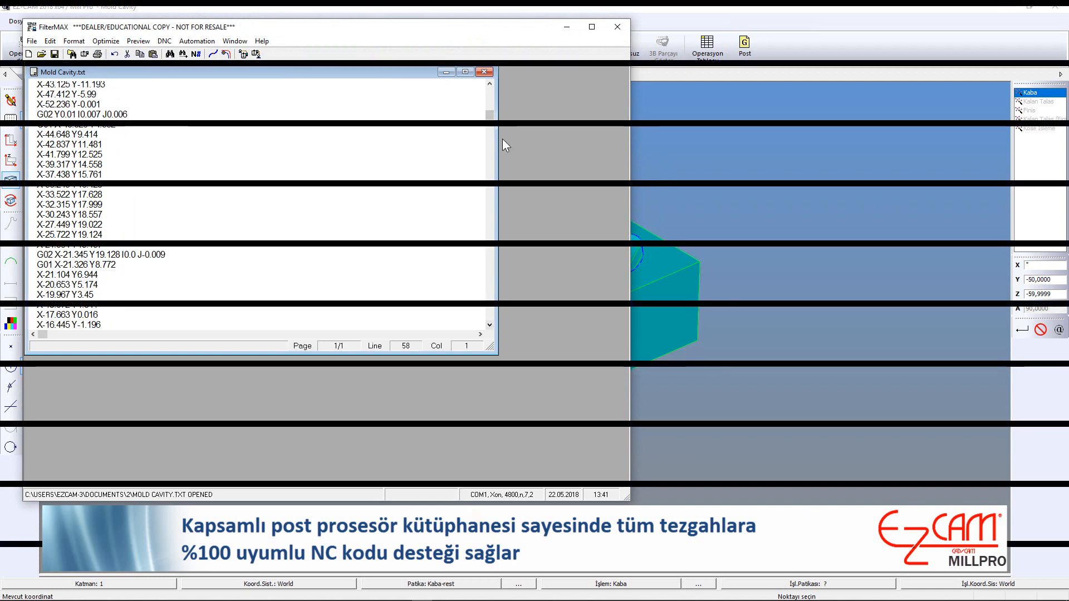